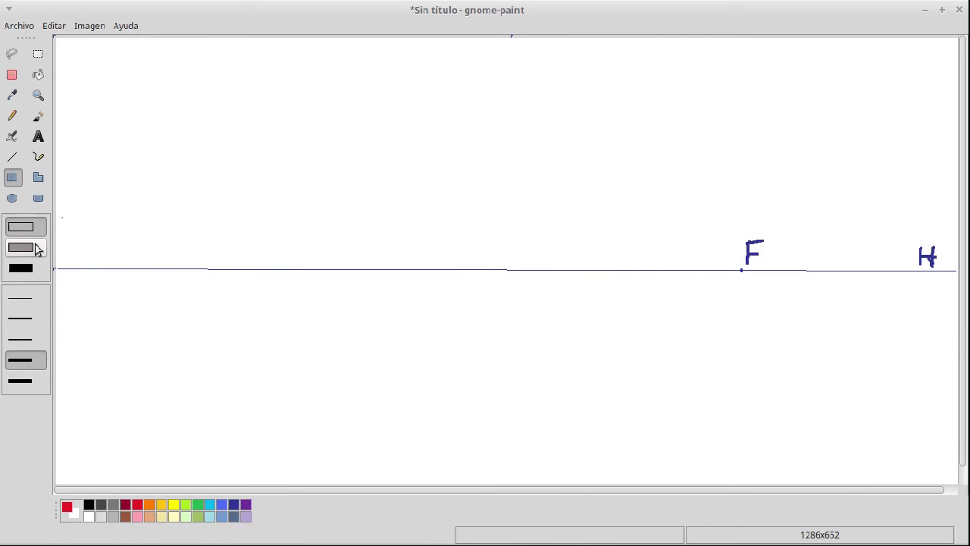
# - Draw a red outlined rectangle about 250 by 75 pixels below the horizon line, to the lower left of point F
pyautogui.moveTo(455, 406); pyautogui.dragTo(633, 461)
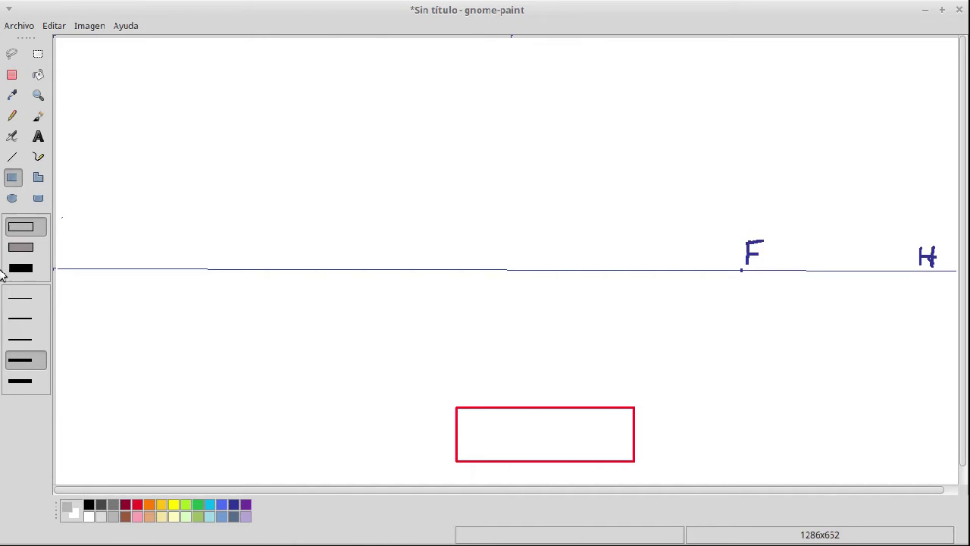
pyautogui.moveTo(595, 353); pyautogui.dragTo(617, 376)
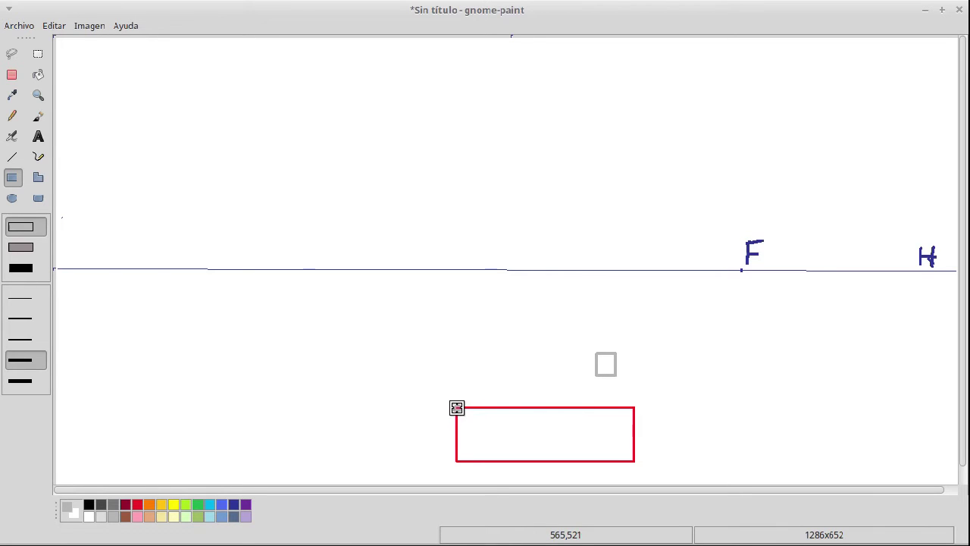
# - Draw thin grey guide lines to vanishing point F from the rectangle's top-left, top-right and bottom-right corners
pyautogui.click(12, 156)
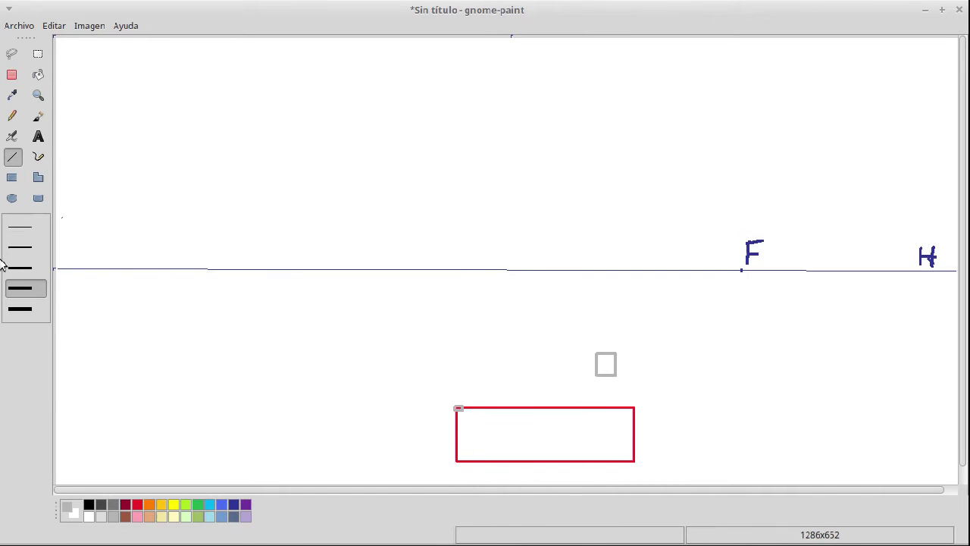
pyautogui.click(25, 226)
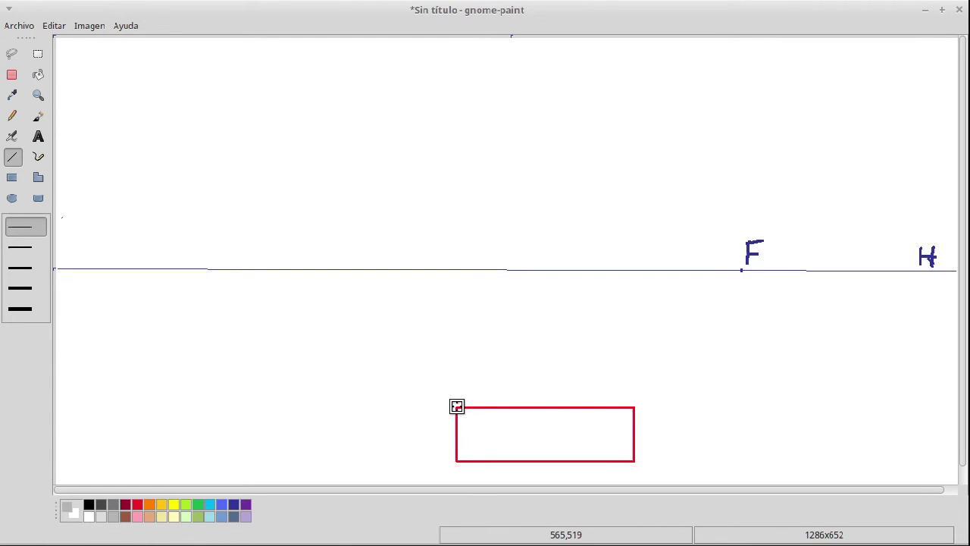
pyautogui.moveTo(455, 406); pyautogui.dragTo(746, 272)
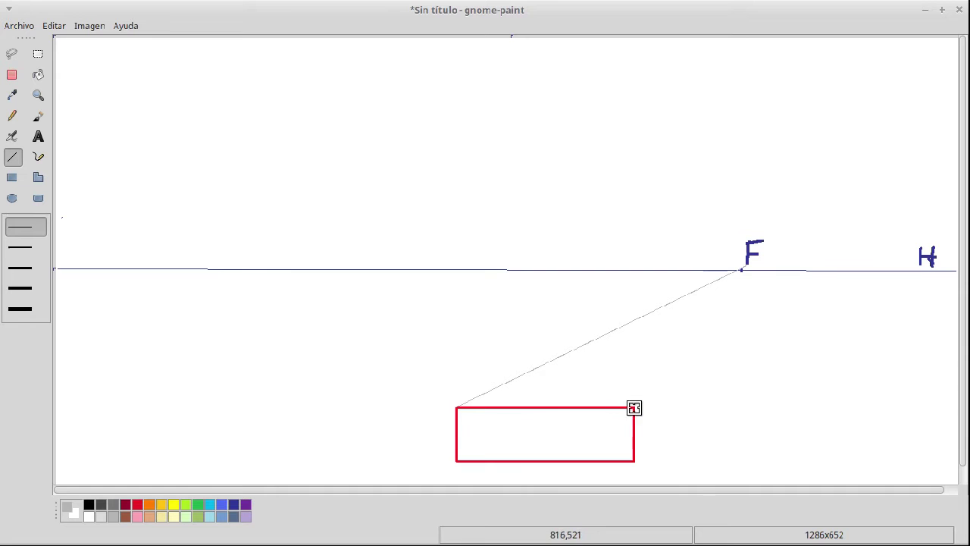
pyautogui.moveTo(632, 407); pyautogui.dragTo(741, 269)
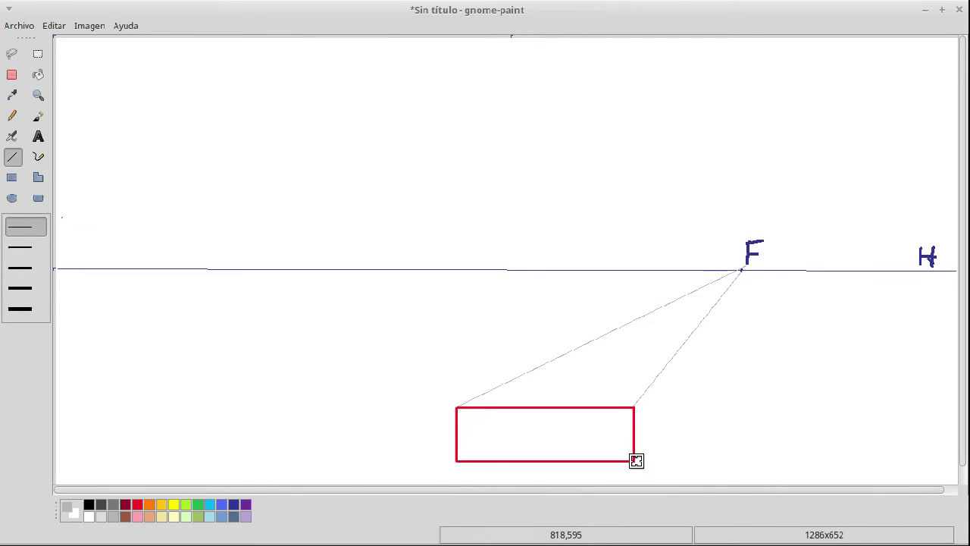
pyautogui.moveTo(634, 460); pyautogui.dragTo(746, 264)
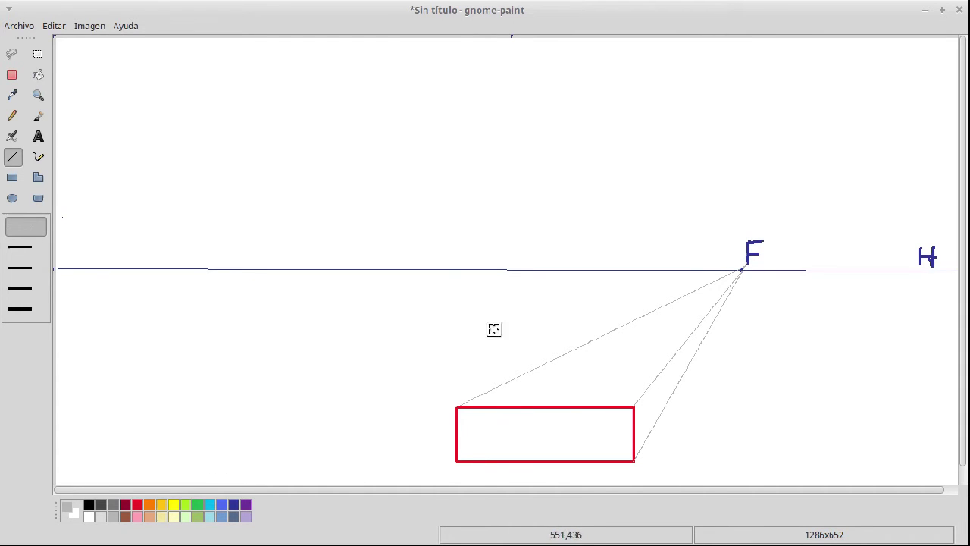
# - Complete the box with thicker red lines, tracing its receding edges along the guides and closing its back edges
pyautogui.click(138, 506)
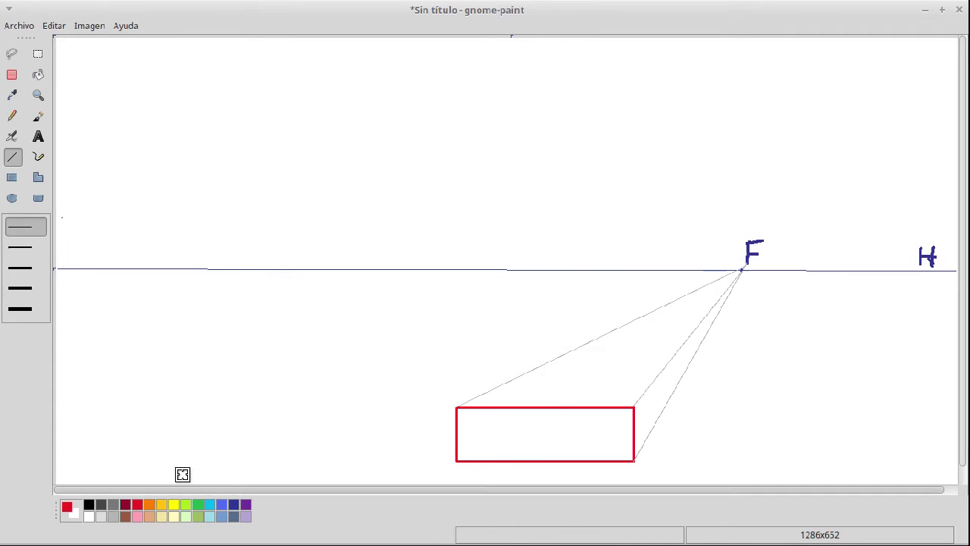
pyautogui.click(28, 269)
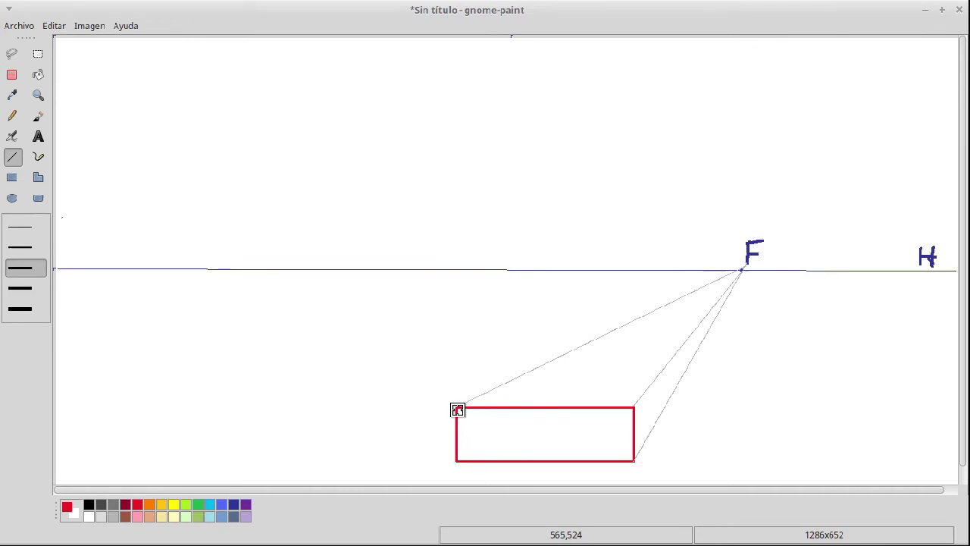
pyautogui.moveTo(455, 408); pyautogui.dragTo(672, 396)
pyautogui.moveTo(636, 462); pyautogui.dragTo(672, 358)
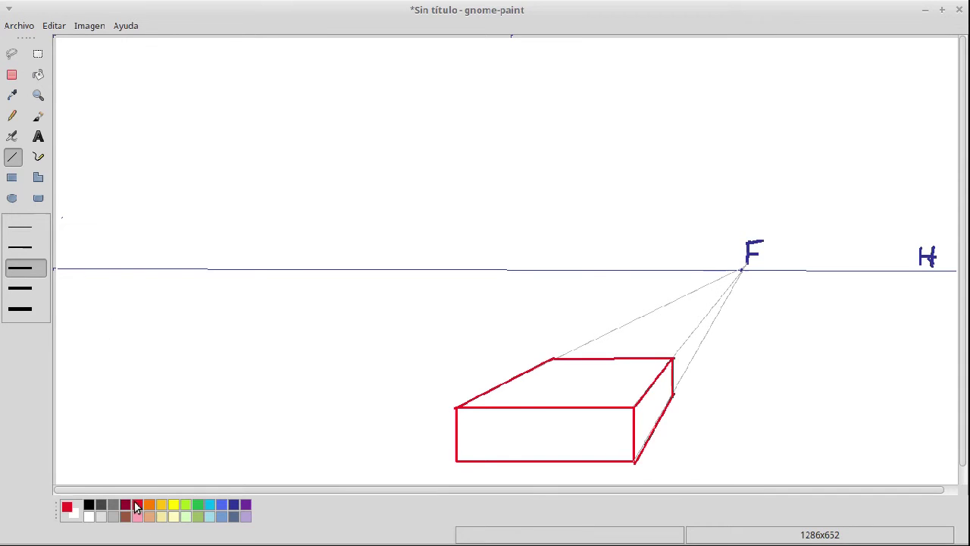
# - Draw a second red outlined rectangle about 170 by 80 pixels above the box, overlapping its top face
pyautogui.click(12, 178)
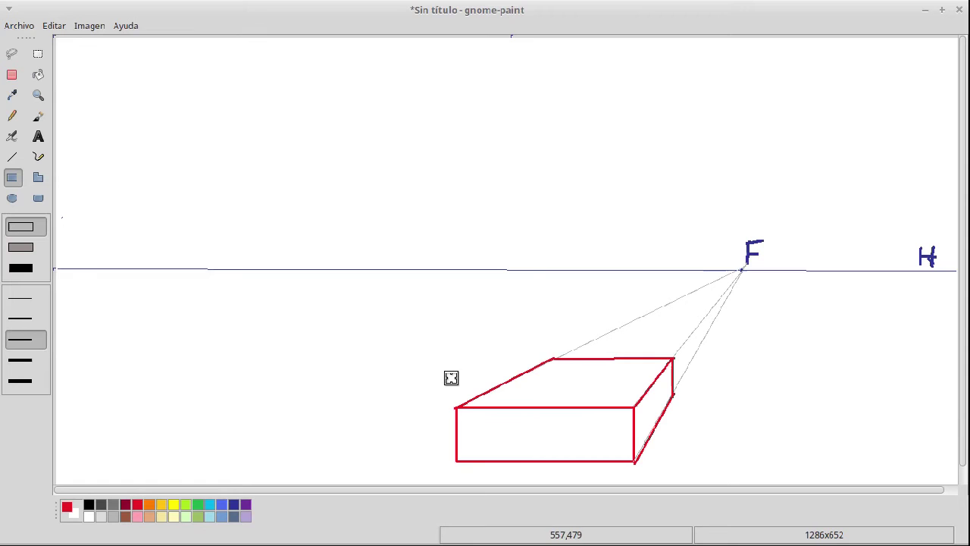
pyautogui.moveTo(451, 381); pyautogui.dragTo(571, 320)
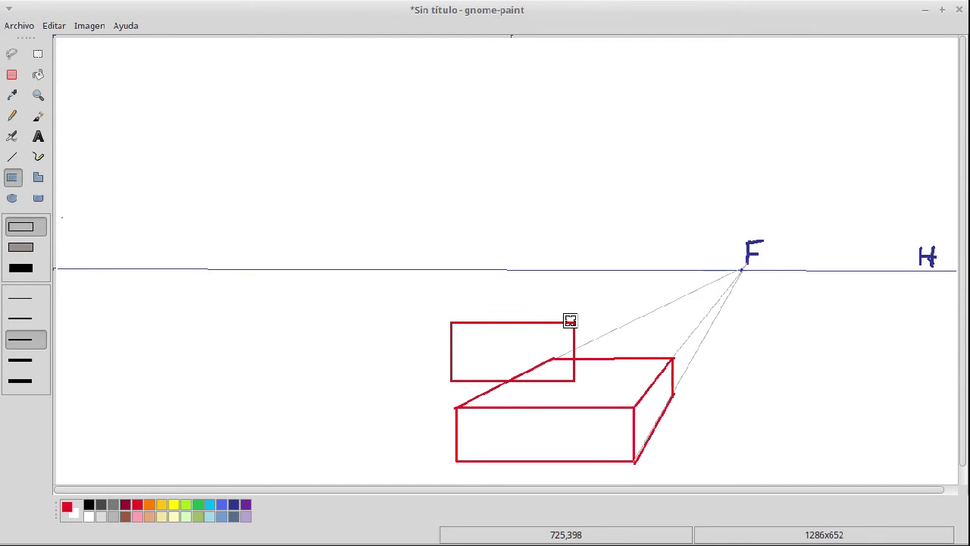
# - Draw thin grey guide lines to F from the second rectangle's top-left, top-right and bottom-right corners
pyautogui.click(12, 156)
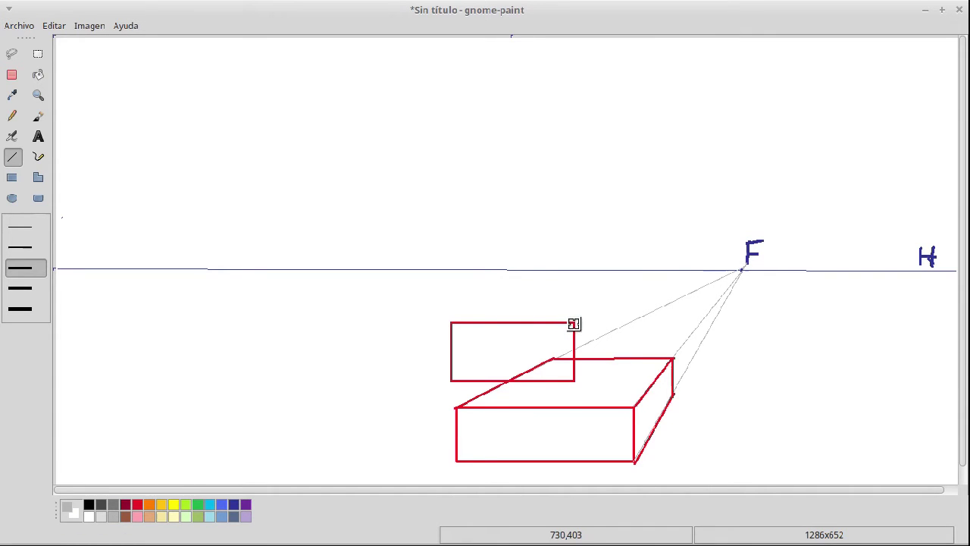
pyautogui.moveTo(573, 323); pyautogui.dragTo(674, 291)
pyautogui.hotkey('ctrl', 'z')
pyautogui.click(25, 228)
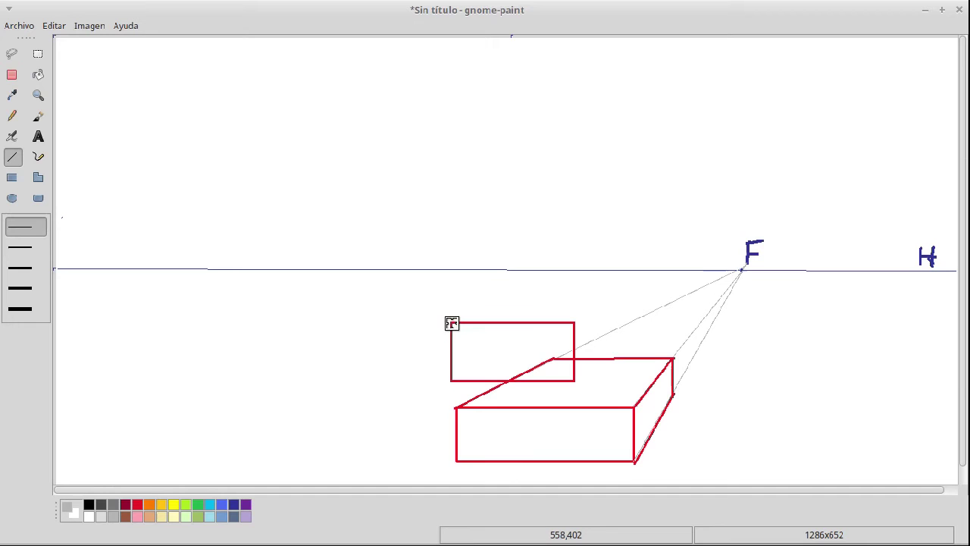
pyautogui.moveTo(450, 322); pyautogui.dragTo(753, 268)
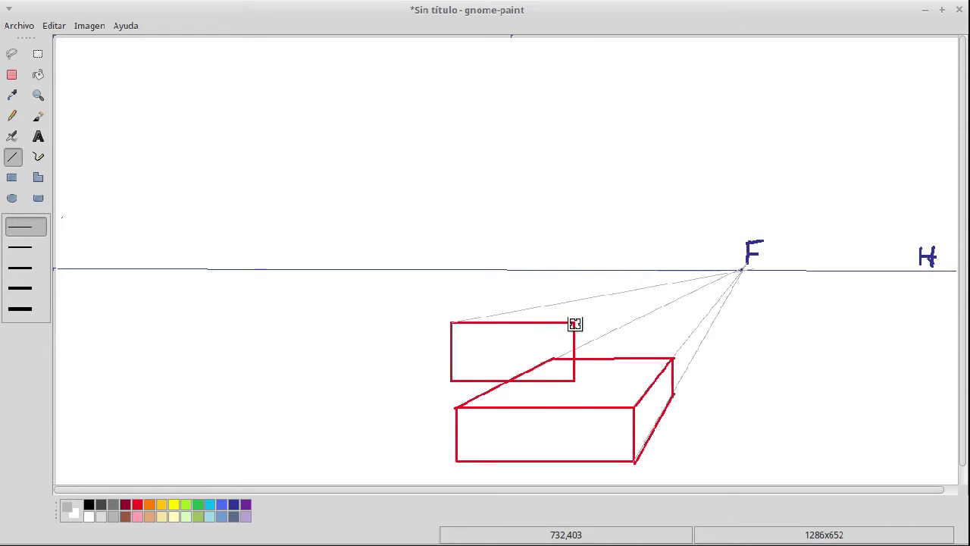
pyautogui.moveTo(574, 324); pyautogui.dragTo(742, 269)
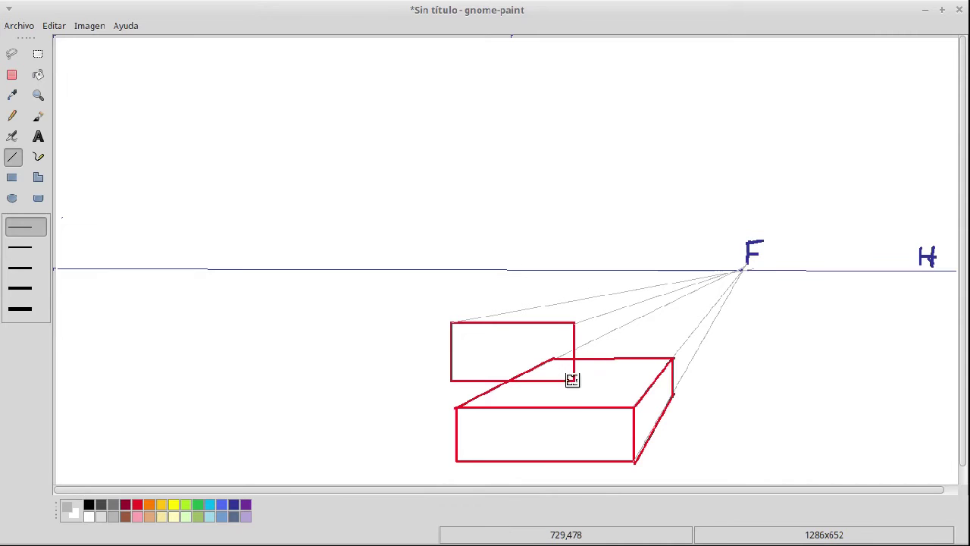
pyautogui.moveTo(574, 379); pyautogui.dragTo(742, 268)
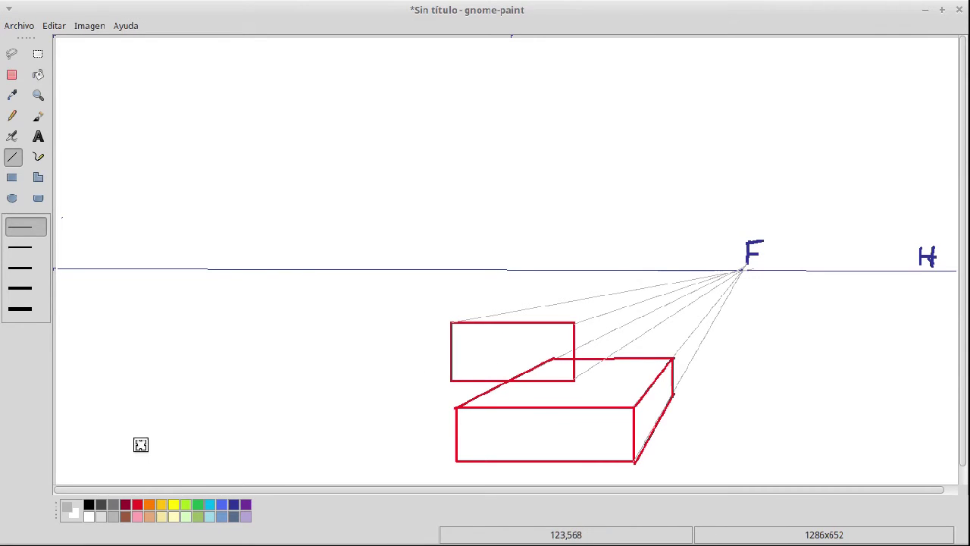
# - Set the line colour to red and the line width to the middle thickness
pyautogui.click(135, 506)
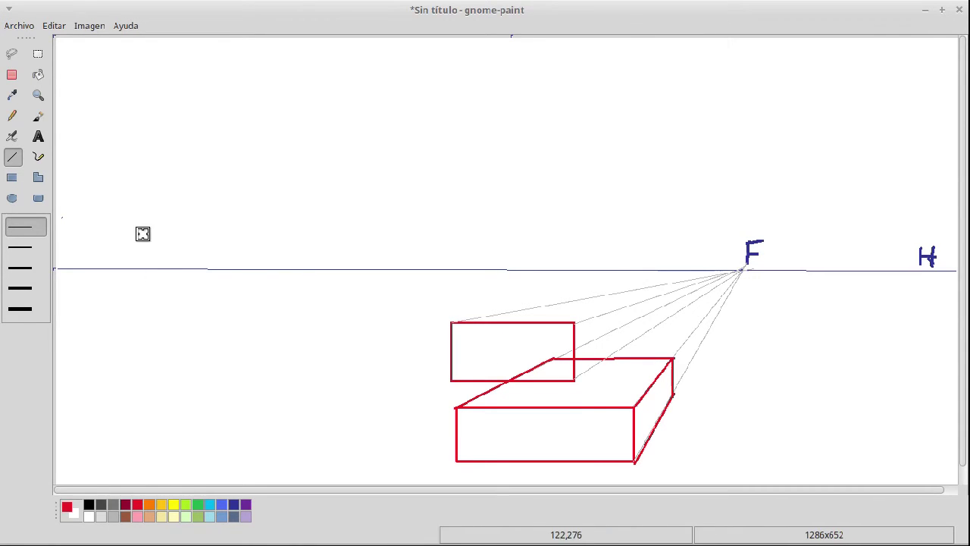
pyautogui.click(35, 267)
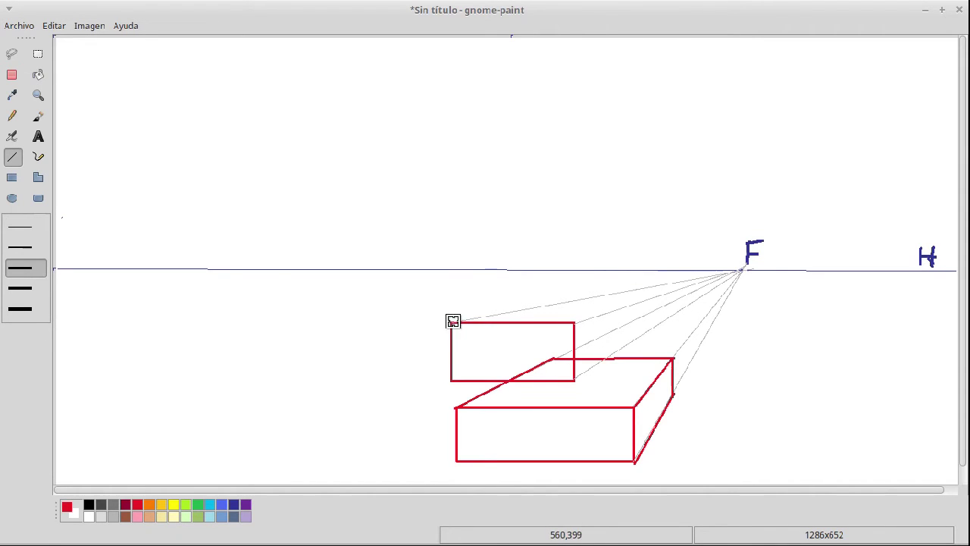
pyautogui.moveTo(450, 323); pyautogui.dragTo(566, 299)
pyautogui.moveTo(594, 294); pyautogui.dragTo(604, 293)
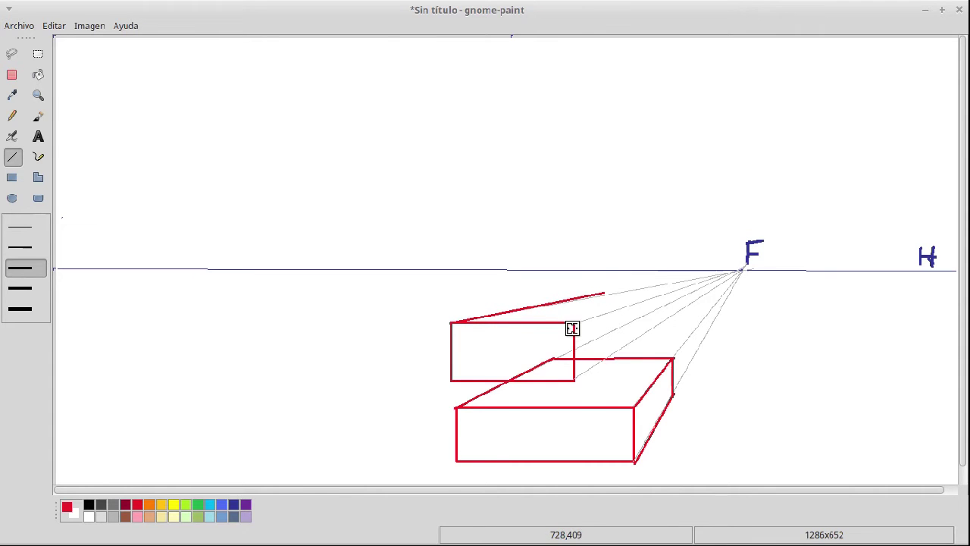
pyautogui.moveTo(575, 323); pyautogui.dragTo(637, 302)
pyautogui.hotkey('ctrl', 'z')
pyautogui.hotkey('ctrl', 'z')
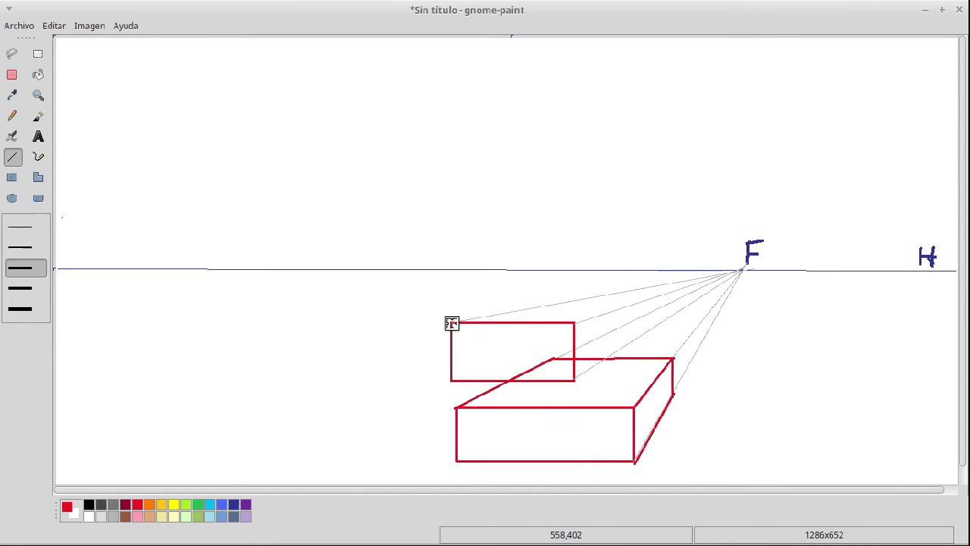
# - Complete the upper box in red, tracing its receding edges along the guides and closing its back edges
pyautogui.moveTo(451, 323); pyautogui.dragTo(588, 298)
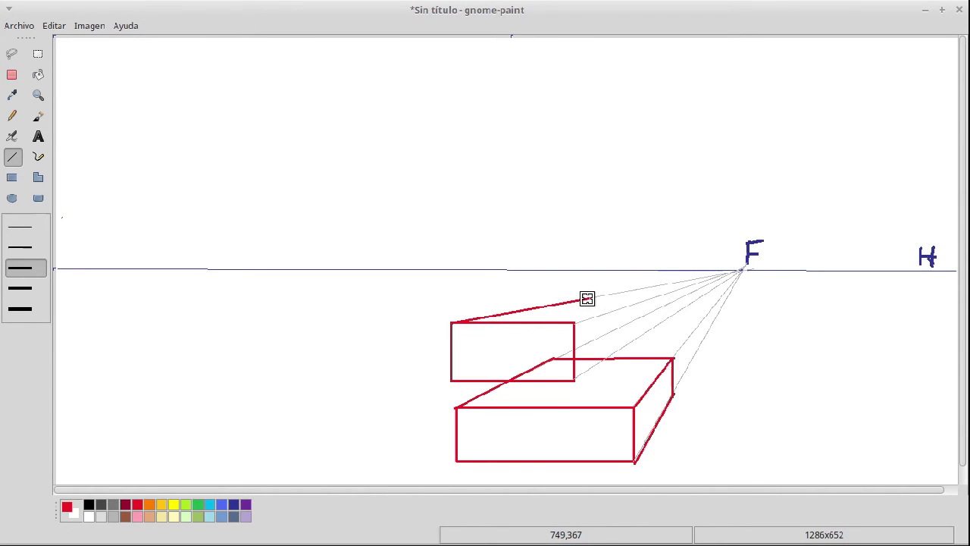
pyautogui.moveTo(589, 298); pyautogui.dragTo(653, 298)
pyautogui.moveTo(573, 323)
pyautogui.mouseDown()
pyautogui.moveTo(649, 298)
pyautogui.moveTo(649, 328)
pyautogui.mouseUp()
pyautogui.moveTo(575, 379); pyautogui.dragTo(655, 334)
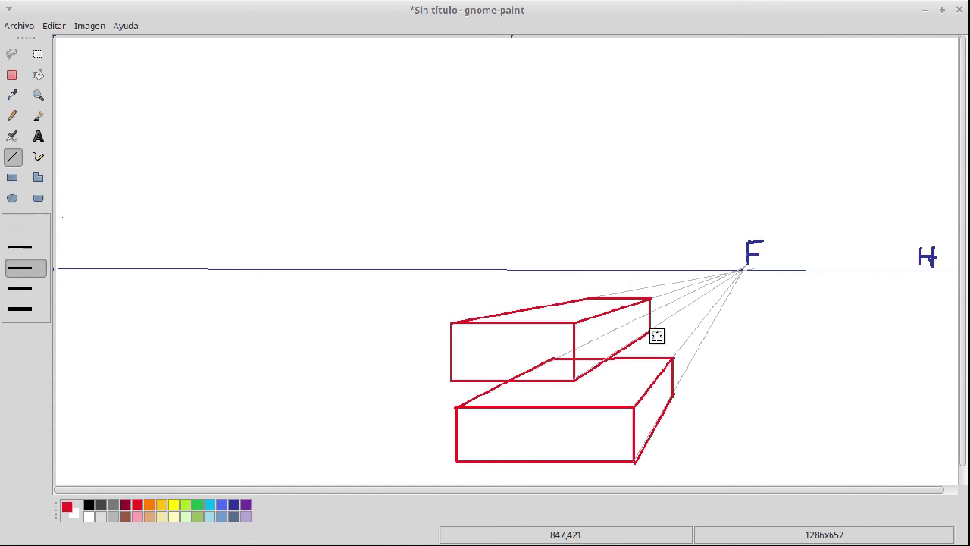
pyautogui.hotkey('ctrl', 'z')
pyautogui.moveTo(576, 380); pyautogui.dragTo(648, 328)
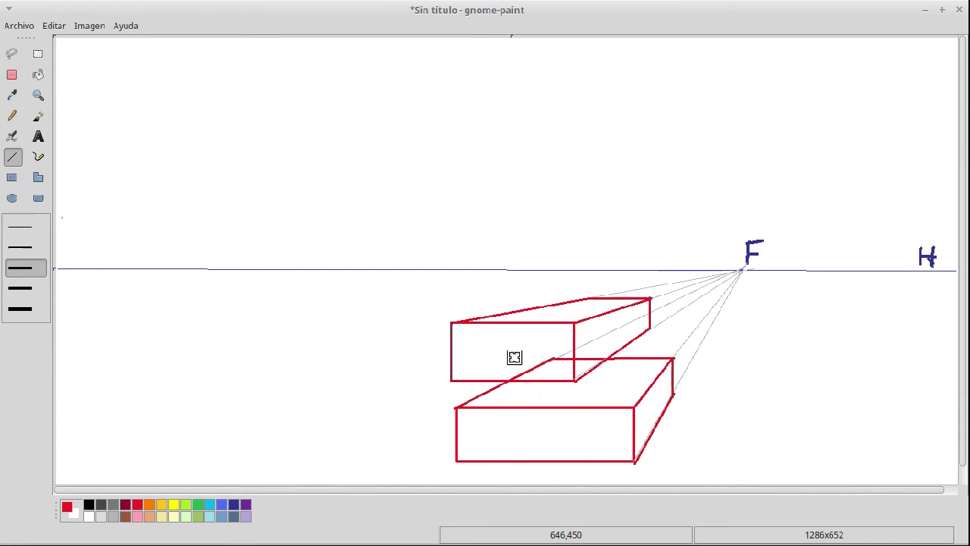
# - Erase the lower box's edges where they run behind the upper box
pyautogui.click(11, 74)
pyautogui.moveTo(554, 356)
pyautogui.mouseDown()
pyautogui.moveTo(512, 377)
pyautogui.moveTo(600, 357)
pyautogui.mouseUp()
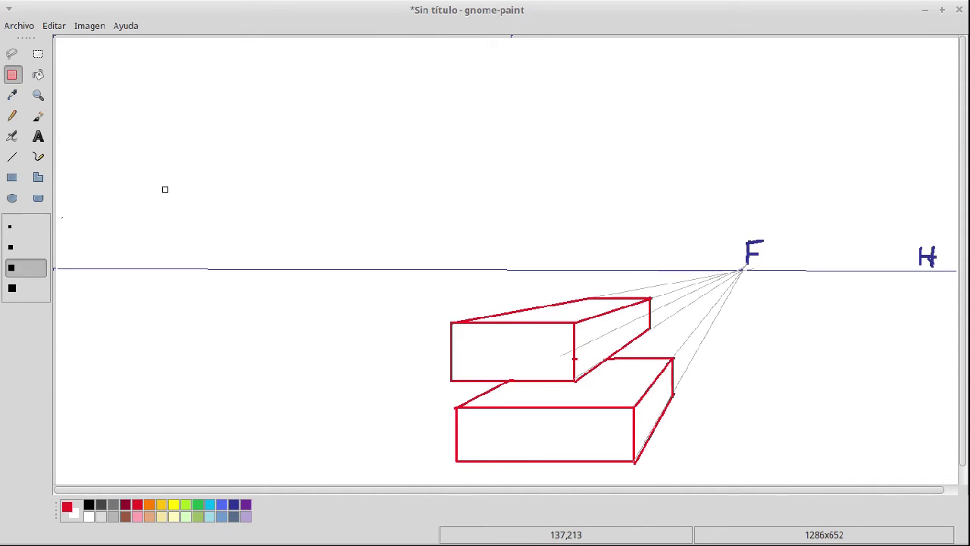
pyautogui.click(11, 157)
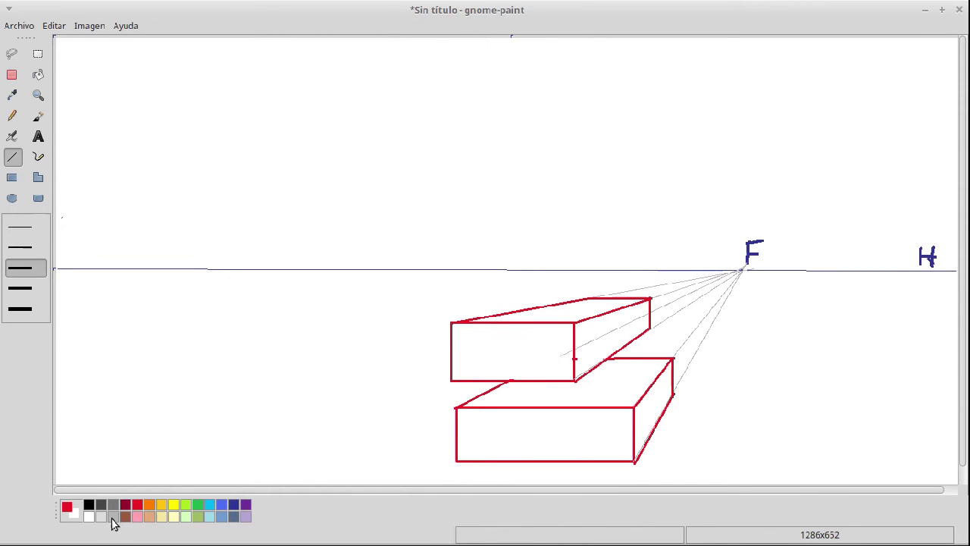
pyautogui.moveTo(592, 318); pyautogui.dragTo(591, 317)
pyautogui.moveTo(741, 268); pyautogui.dragTo(490, 350)
pyautogui.hotkey('ctrl', 'z')
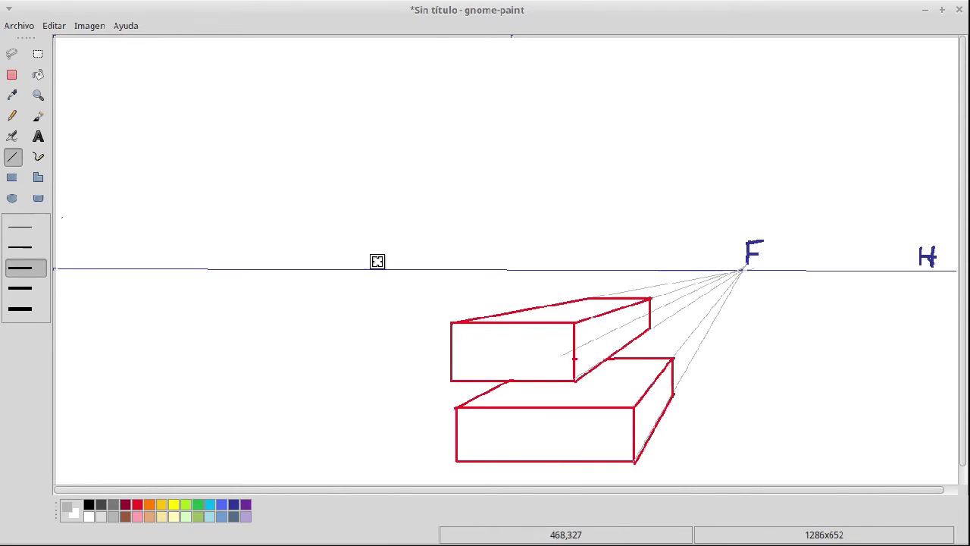
pyautogui.moveTo(743, 268); pyautogui.dragTo(512, 349)
pyautogui.hotkey('ctrl', 'z')
# - Draw the thinnest grey guide line from F to the inside of the upper box's front face
pyautogui.click(20, 227)
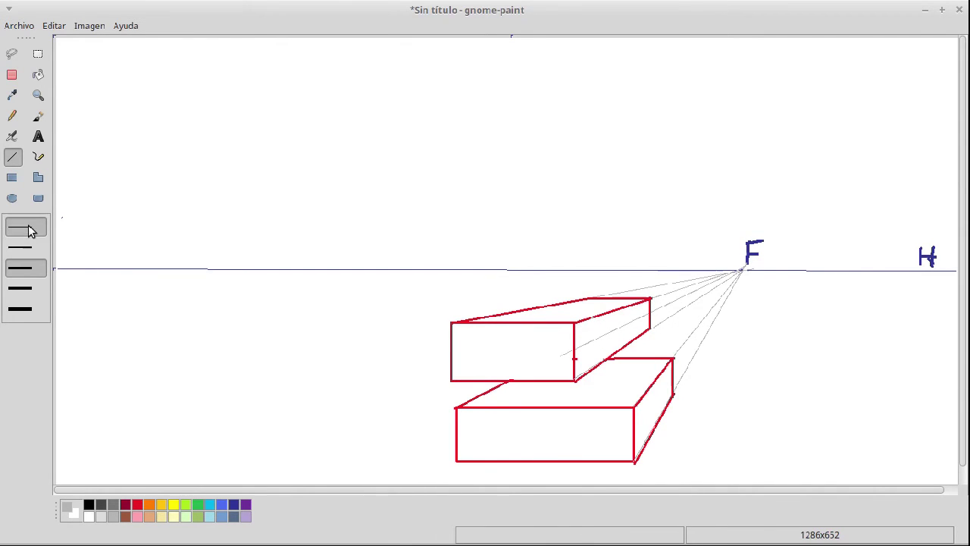
pyautogui.moveTo(743, 269); pyautogui.dragTo(511, 342)
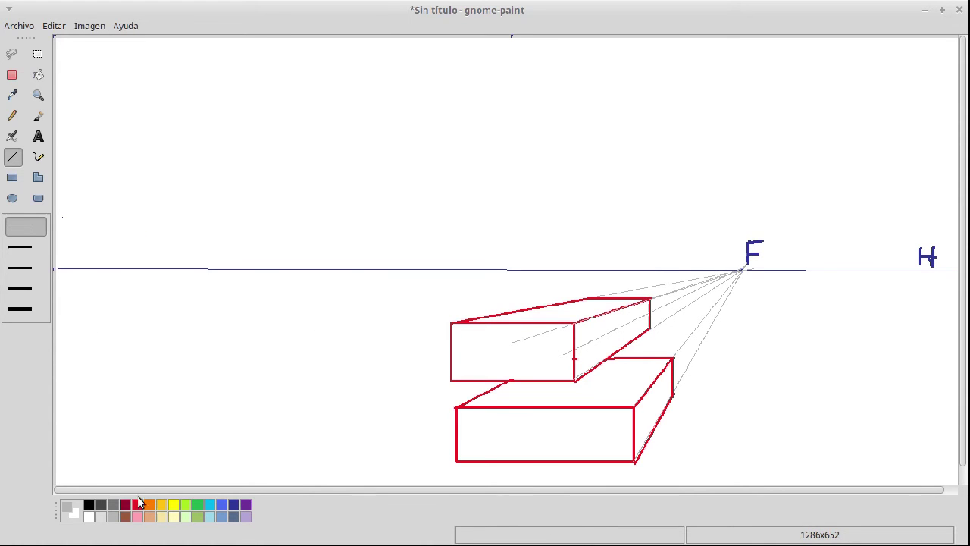
pyautogui.click(34, 269)
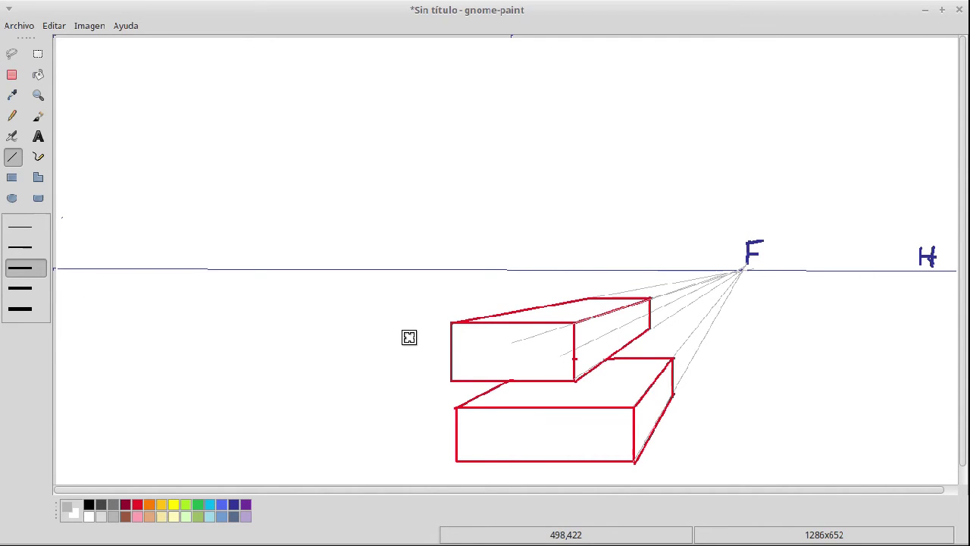
pyautogui.click(467, 336)
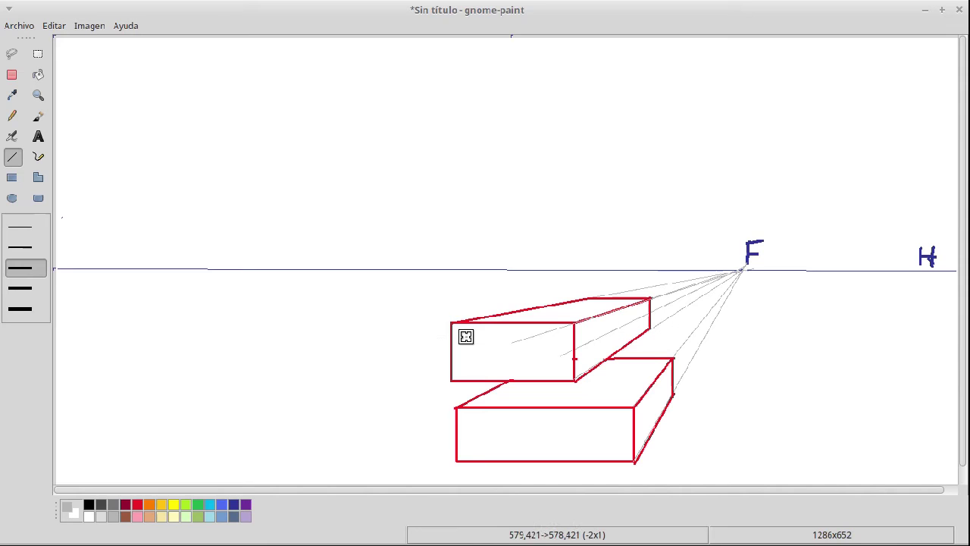
pyautogui.moveTo(467, 337)
pyautogui.mouseDown()
pyautogui.moveTo(515, 336)
pyautogui.moveTo(480, 348)
pyautogui.mouseUp()
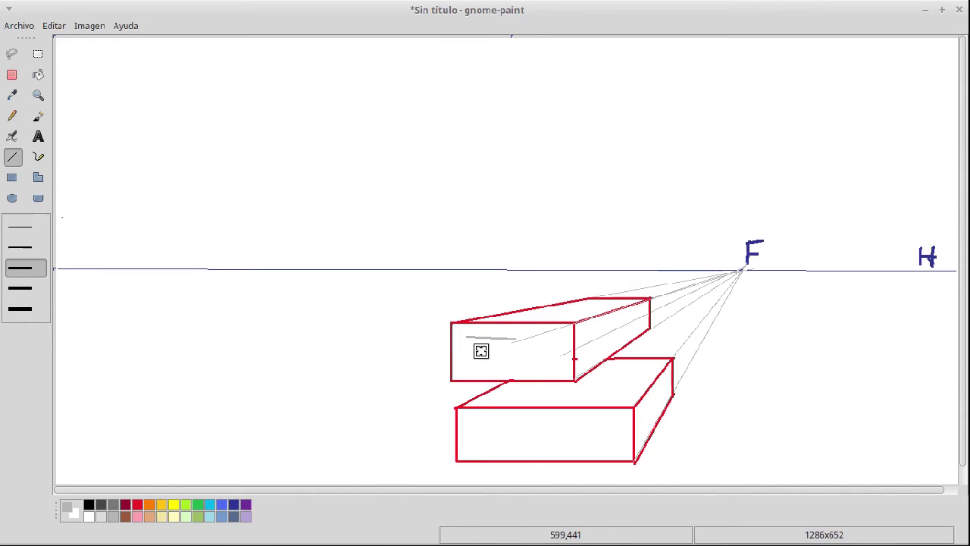
pyautogui.click(140, 505)
pyautogui.moveTo(469, 338); pyautogui.dragTo(706, 340)
pyautogui.hotkey('ctrl', 'z')
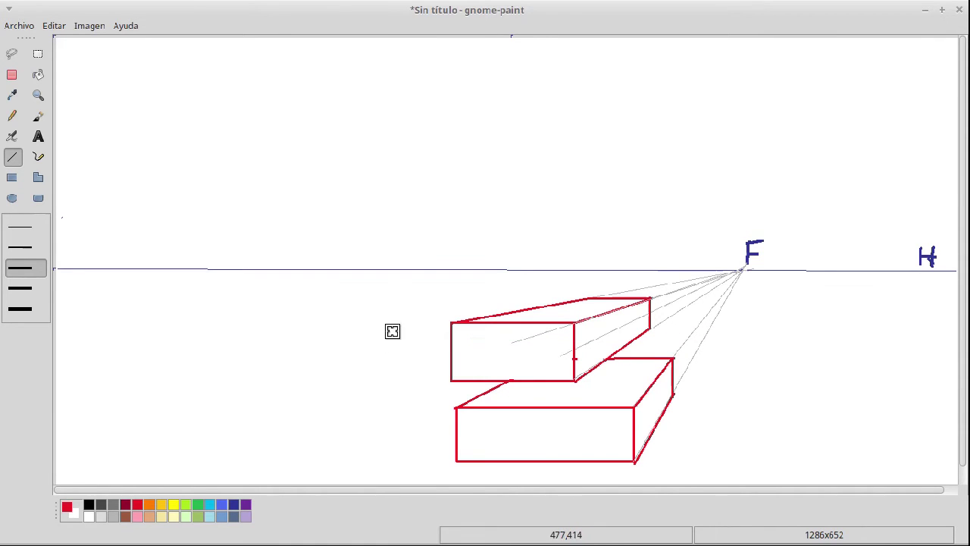
# - Draw a large red outlined rectangle from inside the upper box's front face to just above the horizon, short of F
pyautogui.click(12, 177)
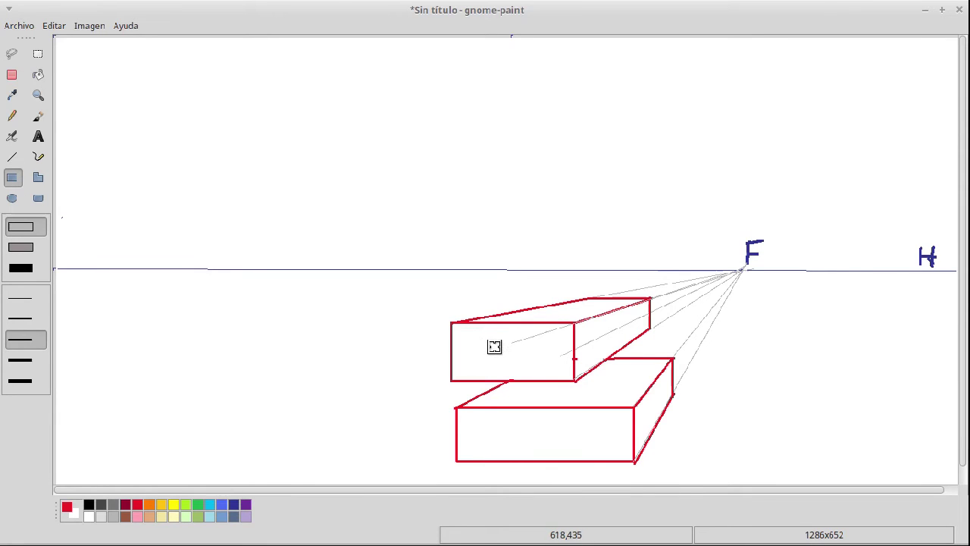
pyautogui.moveTo(491, 346); pyautogui.dragTo(715, 255)
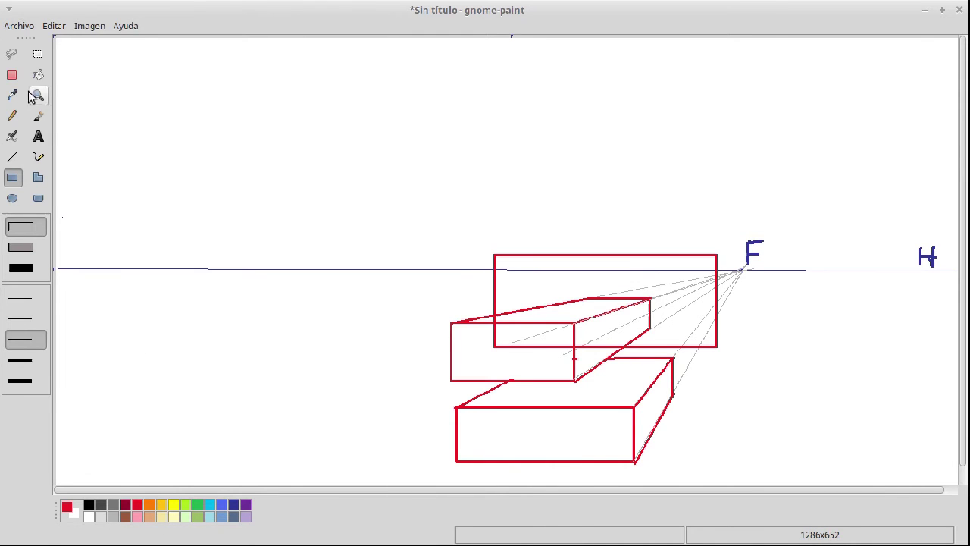
# - Erase the edges of the smaller upper box that show through the large rectangle
pyautogui.click(11, 74)
pyautogui.moveTo(586, 296)
pyautogui.mouseDown()
pyautogui.moveTo(499, 313)
pyautogui.moveTo(500, 327)
pyautogui.moveTo(574, 322)
pyautogui.moveTo(648, 300)
pyautogui.moveTo(591, 295)
pyautogui.moveTo(648, 301)
pyautogui.moveTo(646, 317)
pyautogui.moveTo(650, 292)
pyautogui.moveTo(649, 322)
pyautogui.moveTo(625, 344)
pyautogui.moveTo(640, 333)
pyautogui.moveTo(647, 302)
pyautogui.moveTo(579, 324)
pyautogui.moveTo(628, 300)
pyautogui.moveTo(581, 294)
pyautogui.moveTo(609, 297)
pyautogui.moveTo(497, 324)
pyautogui.moveTo(575, 341)
pyautogui.mouseUp()
pyautogui.hotkey('ctrl', 'z')
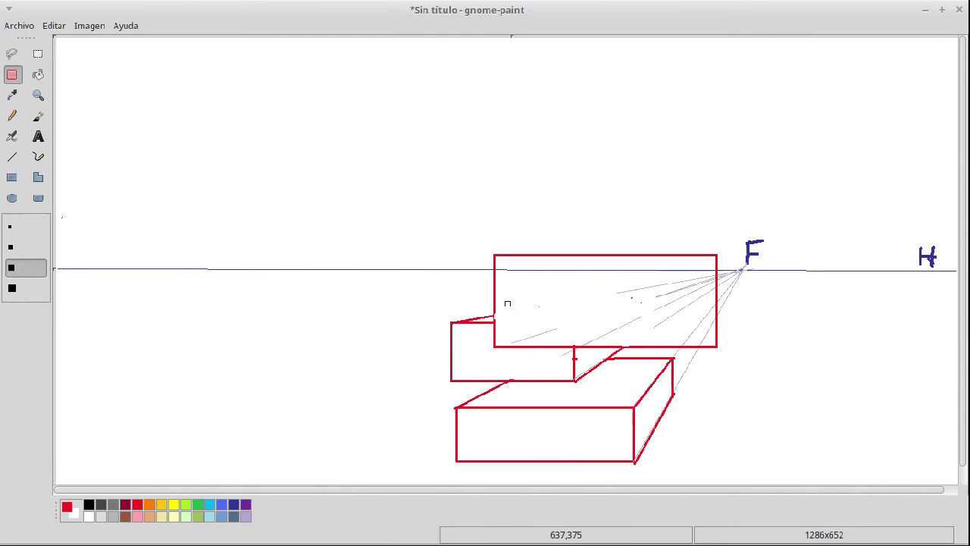
# - Draw the thinnest grey guide lines from F to the two corners of the large rectangle nearest F
pyautogui.click(12, 156)
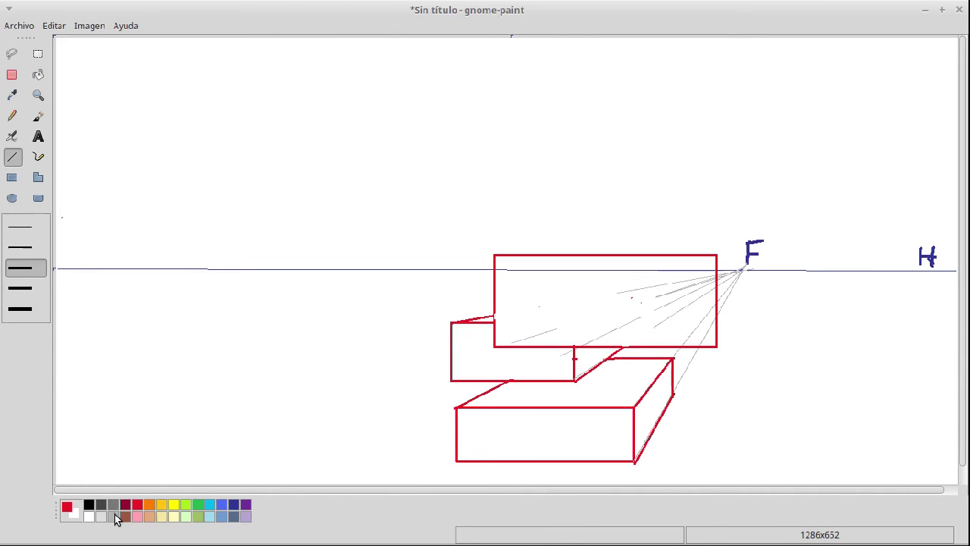
pyautogui.click(16, 226)
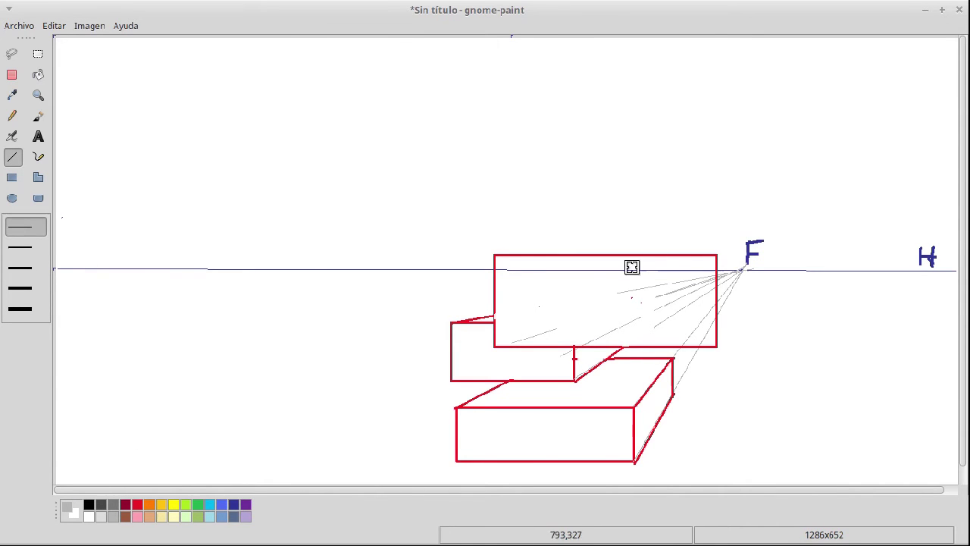
pyautogui.moveTo(739, 269)
pyautogui.mouseDown()
pyautogui.moveTo(716, 346)
pyautogui.moveTo(742, 266)
pyautogui.moveTo(714, 253)
pyautogui.moveTo(725, 259)
pyautogui.mouseUp()
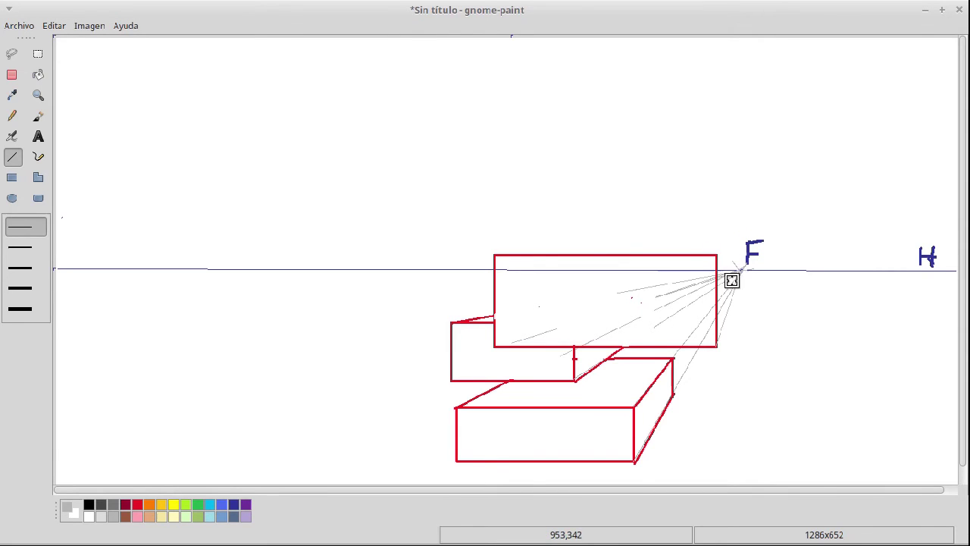
pyautogui.moveTo(740, 270); pyautogui.dragTo(717, 257)
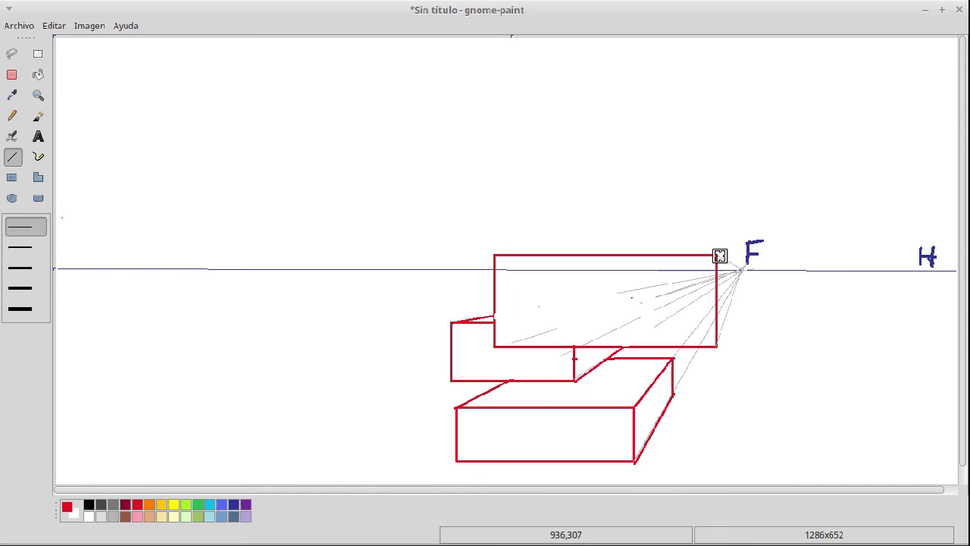
# - Trace the large box's receding edges in red at medium thickness along the guides and close its side with a short vertical back edge
pyautogui.moveTo(715, 254); pyautogui.dragTo(727, 262)
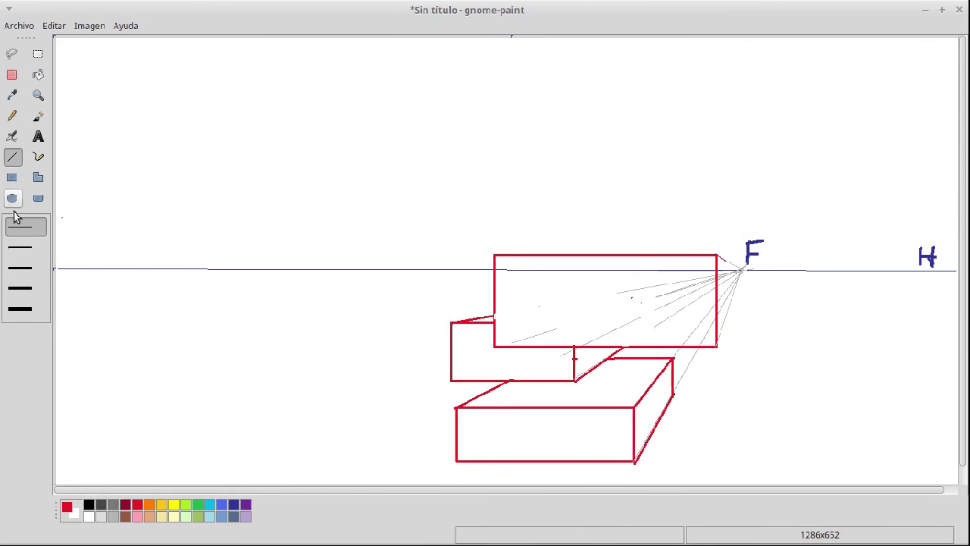
pyautogui.click(30, 265)
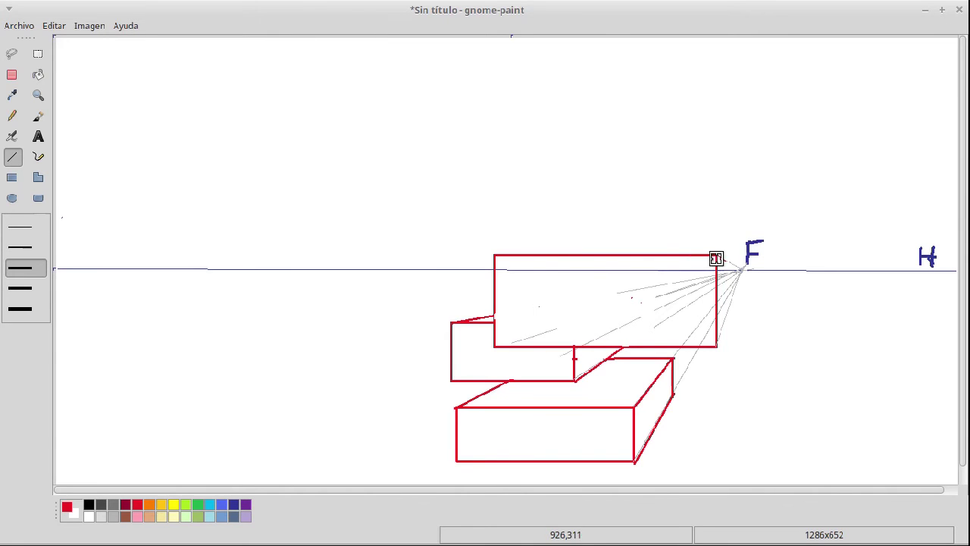
pyautogui.moveTo(716, 255); pyautogui.dragTo(725, 315)
pyautogui.moveTo(725, 318); pyautogui.dragTo(723, 313)
pyautogui.moveTo(726, 262); pyautogui.dragTo(728, 309)
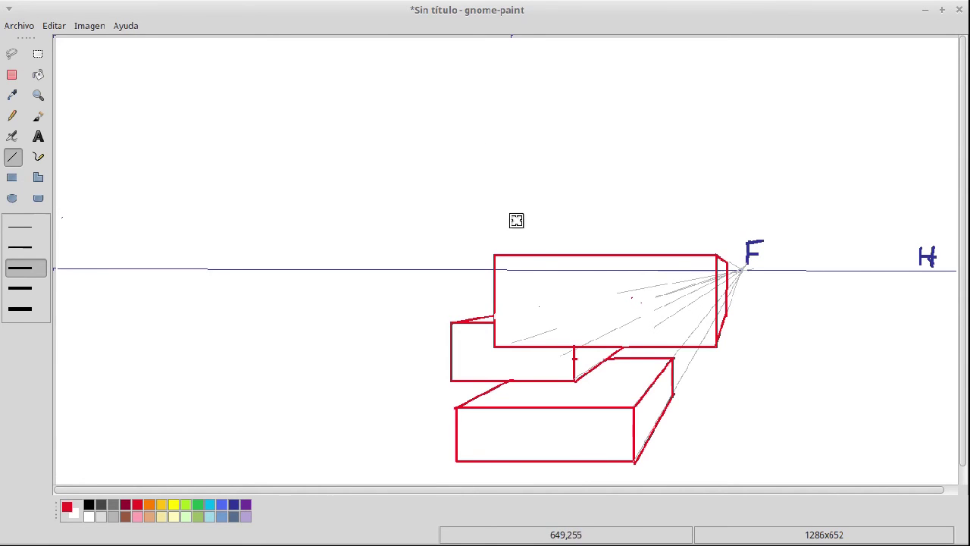
pyautogui.click(13, 177)
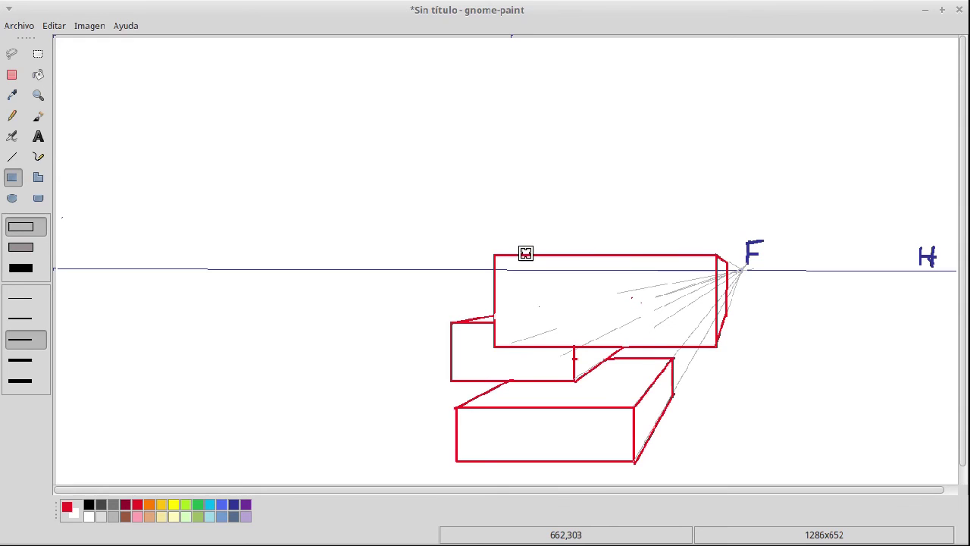
pyautogui.moveTo(525, 254); pyautogui.dragTo(609, 148)
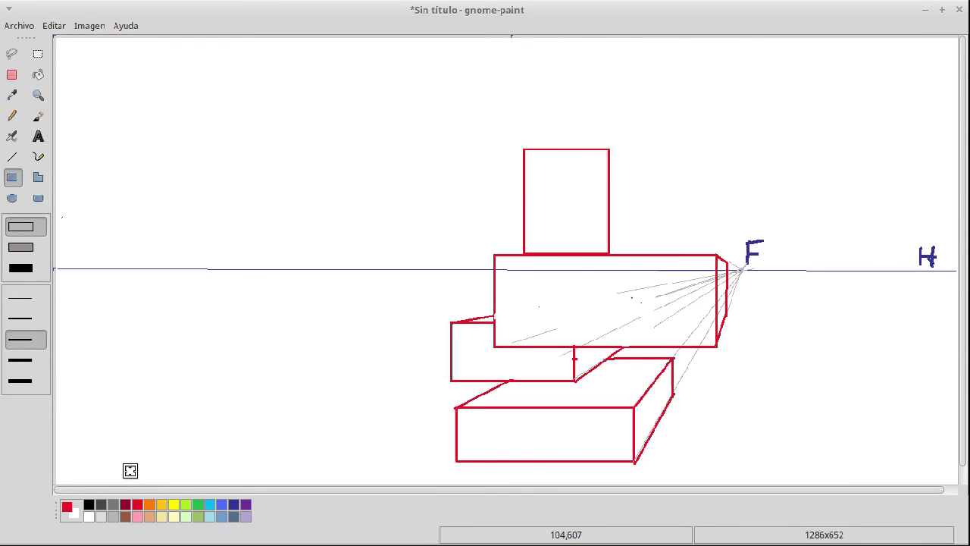
pyautogui.click(12, 157)
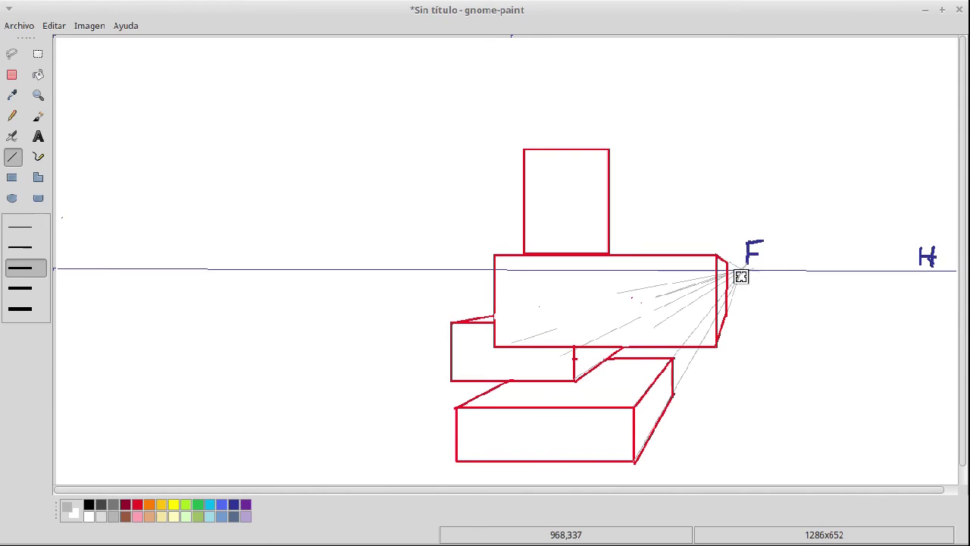
pyautogui.moveTo(742, 269)
pyautogui.mouseDown()
pyautogui.moveTo(669, 262)
pyautogui.moveTo(689, 268)
pyautogui.mouseUp()
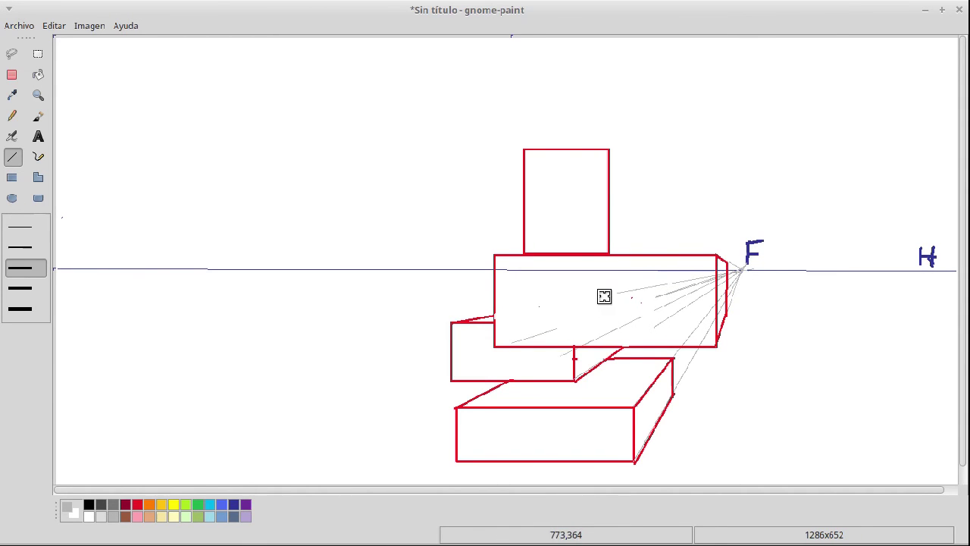
pyautogui.click(29, 226)
pyautogui.moveTo(744, 270); pyautogui.dragTo(611, 255)
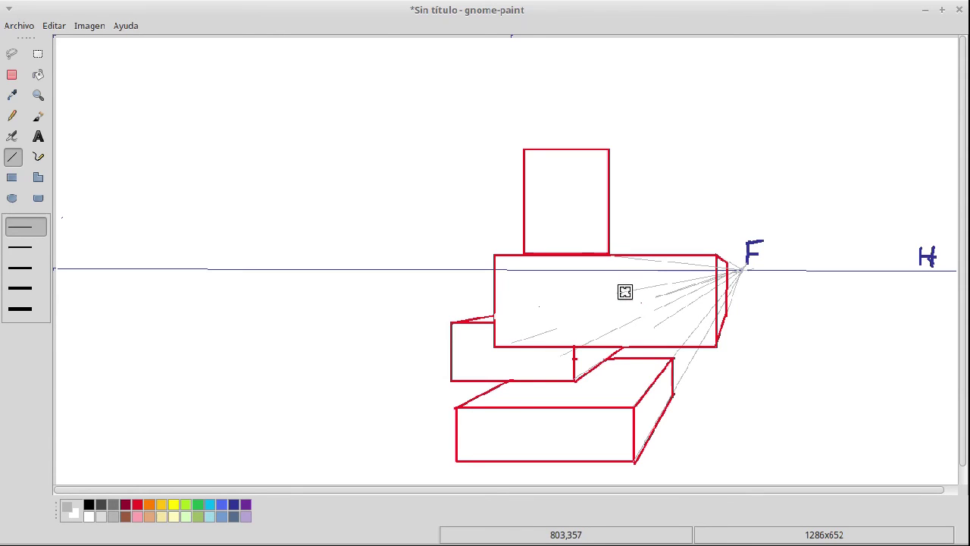
pyautogui.hotkey('ctrl', 'z')
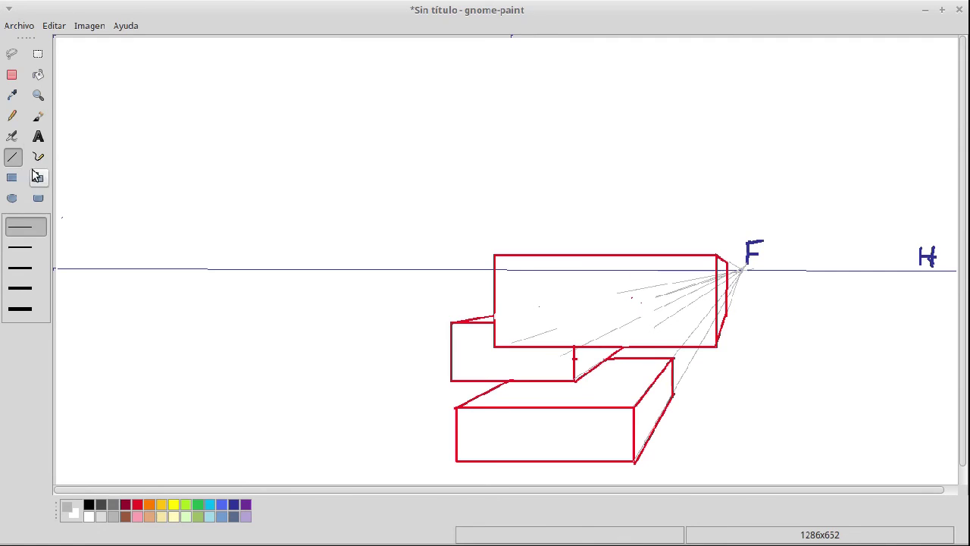
# - Draw a thin grey guide from F past the large box's top edge and outline a tall red rectangle with its lower corner on it
pyautogui.moveTo(740, 269); pyautogui.dragTo(535, 244)
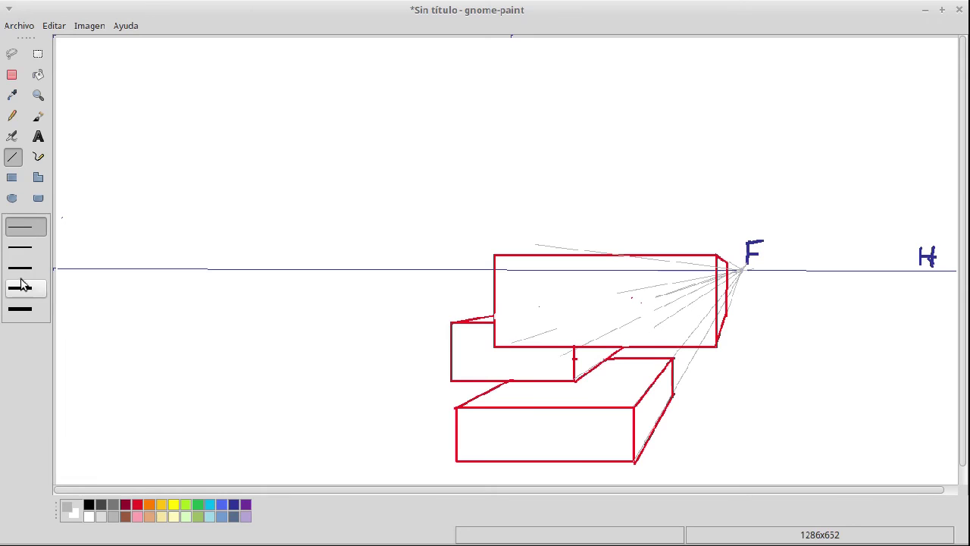
pyautogui.click(20, 268)
pyautogui.click(137, 505)
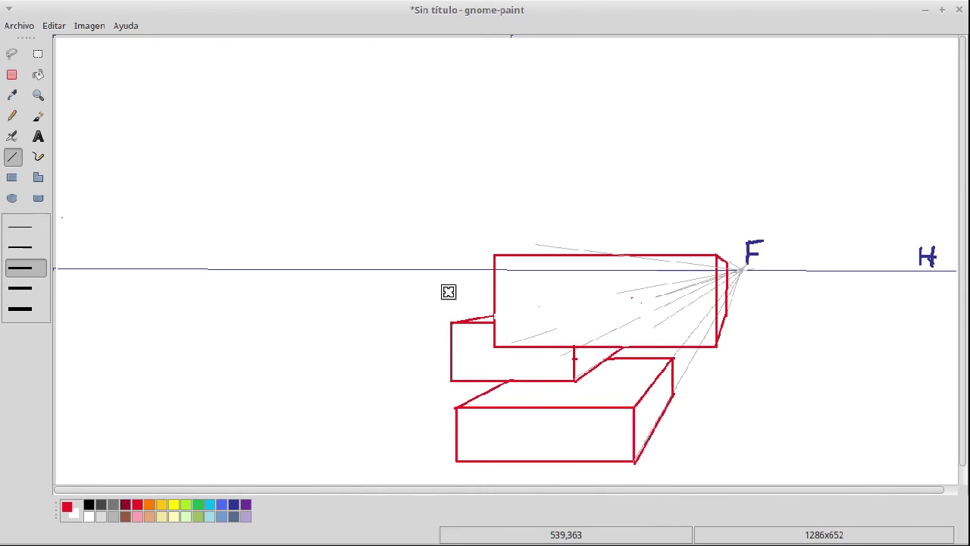
pyautogui.moveTo(557, 248); pyautogui.dragTo(453, 250)
pyautogui.hotkey('ctrl', 'z')
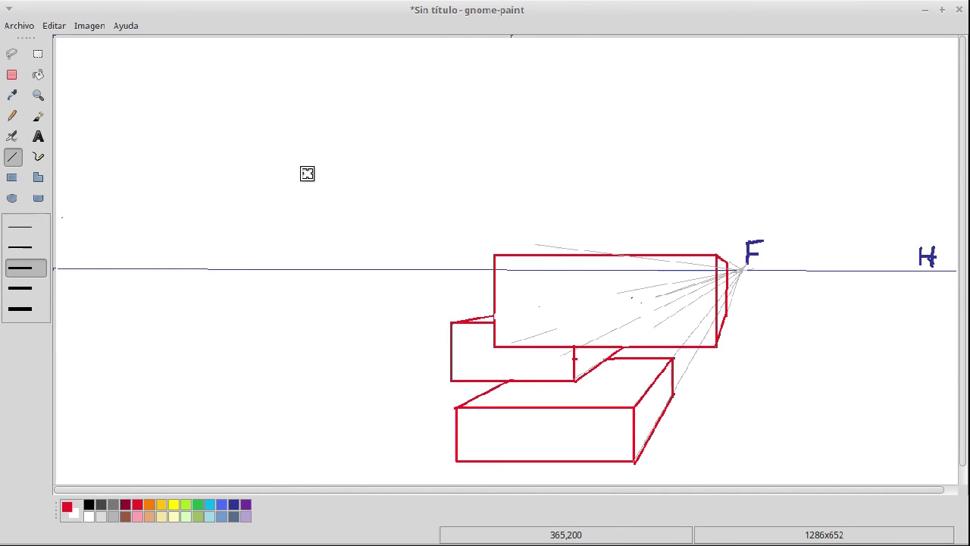
pyautogui.click(12, 178)
pyautogui.moveTo(565, 249)
pyautogui.mouseDown()
pyautogui.moveTo(478, 244)
pyautogui.moveTo(465, 219)
pyautogui.moveTo(467, 179)
pyautogui.moveTo(453, 171)
pyautogui.moveTo(460, 128)
pyautogui.mouseUp()
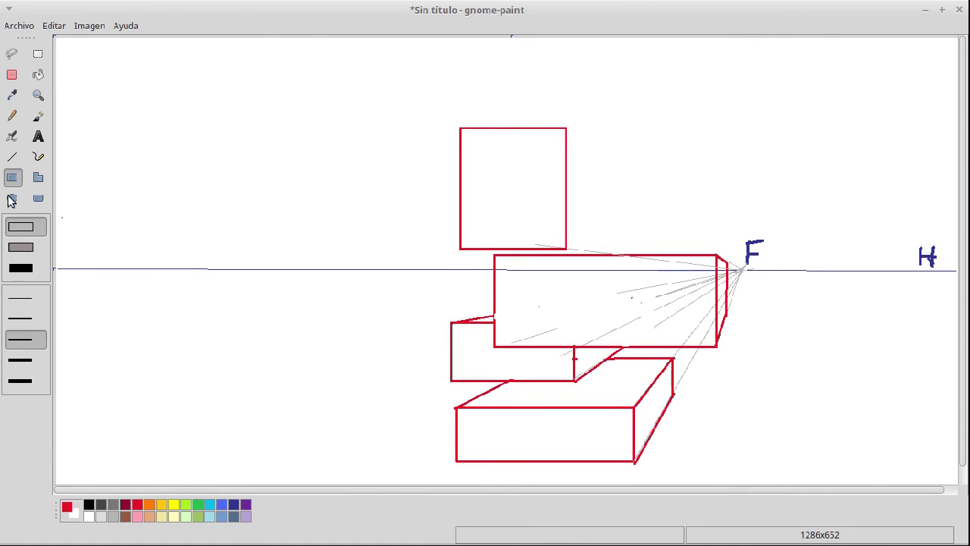
# - Draw the thinnest grey guide lines from F to the tall rectangle's far lower corner and its near upper corner
pyautogui.click(11, 161)
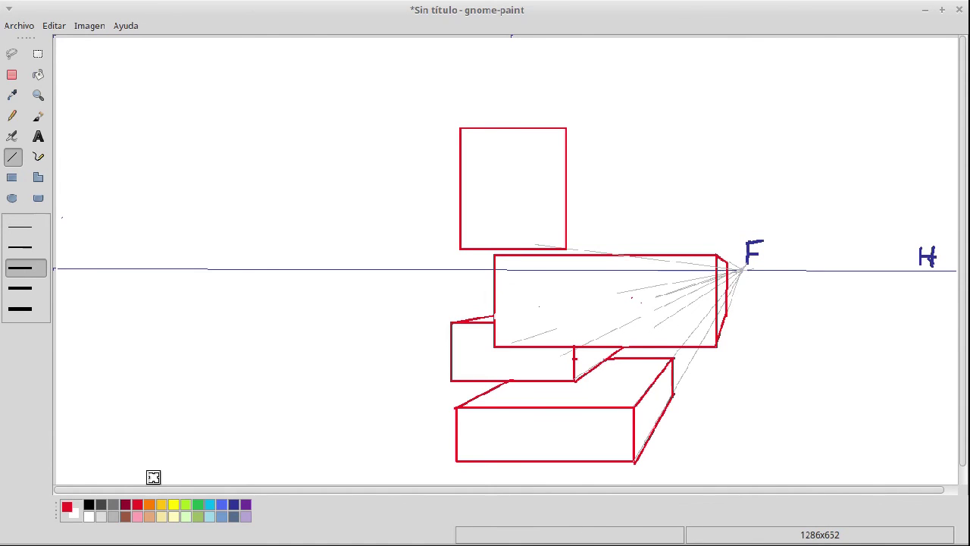
pyautogui.moveTo(739, 269); pyautogui.dragTo(501, 256)
pyautogui.hotkey('ctrl', 'z')
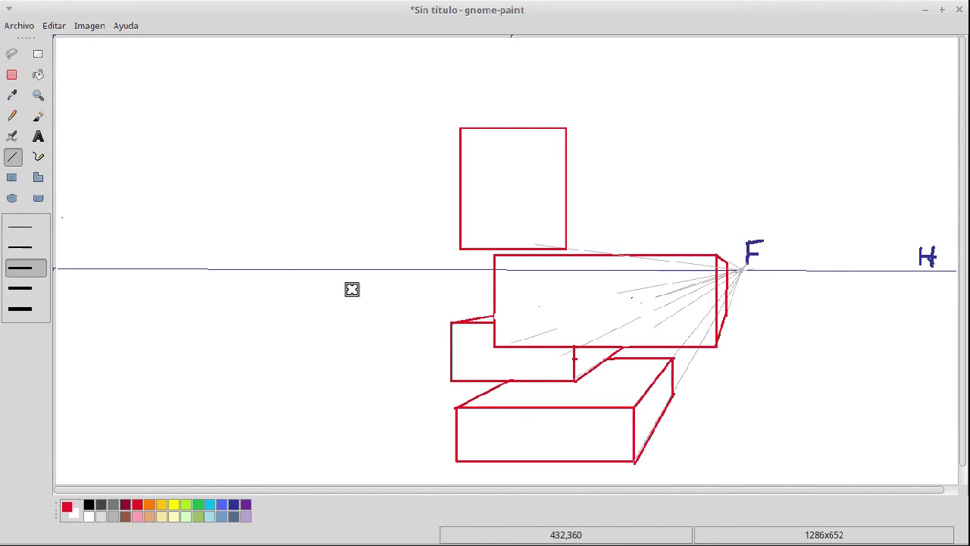
pyautogui.click(29, 227)
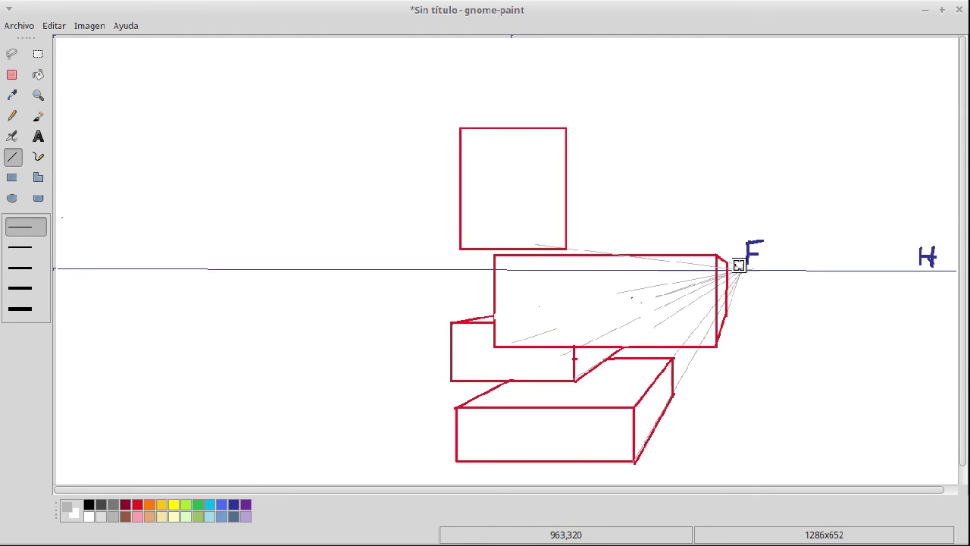
pyautogui.moveTo(741, 270); pyautogui.dragTo(464, 251)
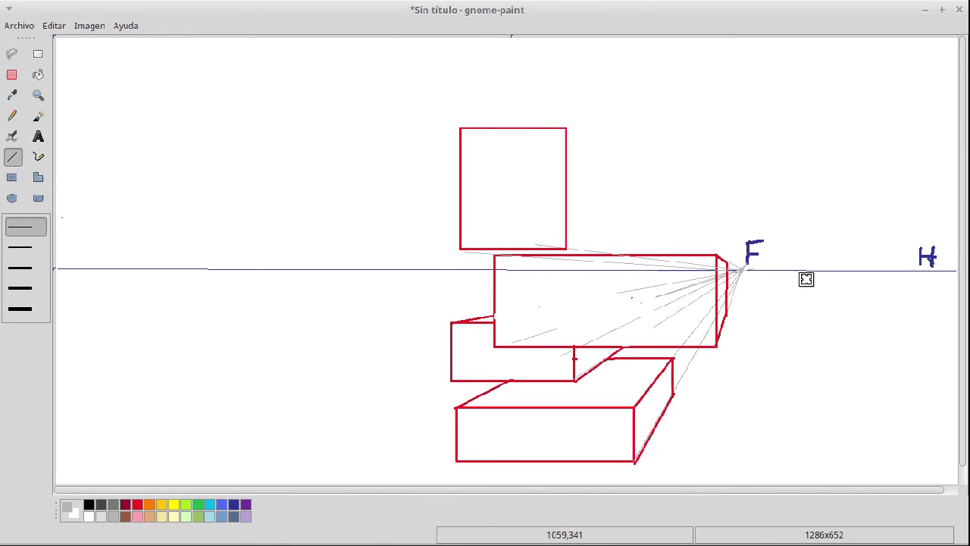
pyautogui.moveTo(741, 269); pyautogui.dragTo(567, 130)
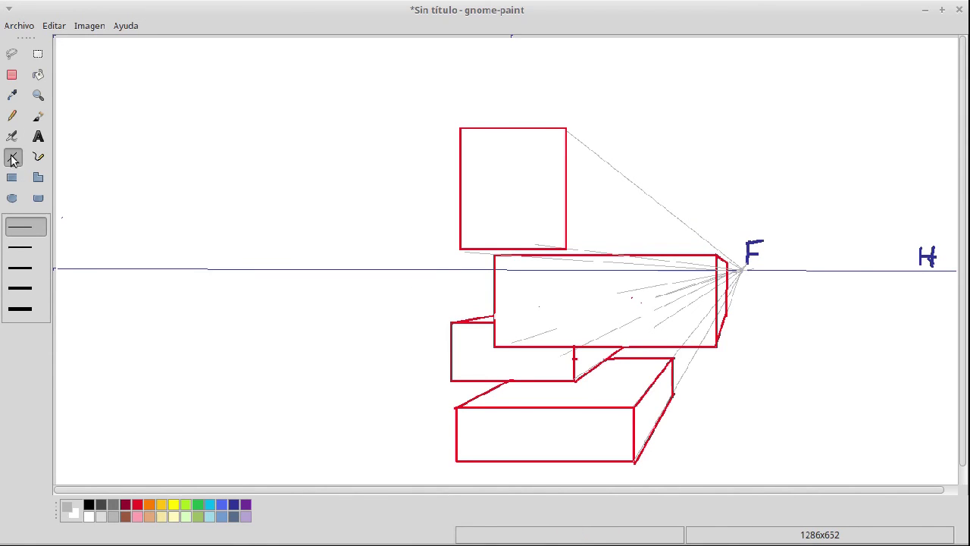
# - Trace the tall box's receding edges in medium-thick red towards F and close its side with a vertical back edge down to the large box
pyautogui.click(25, 269)
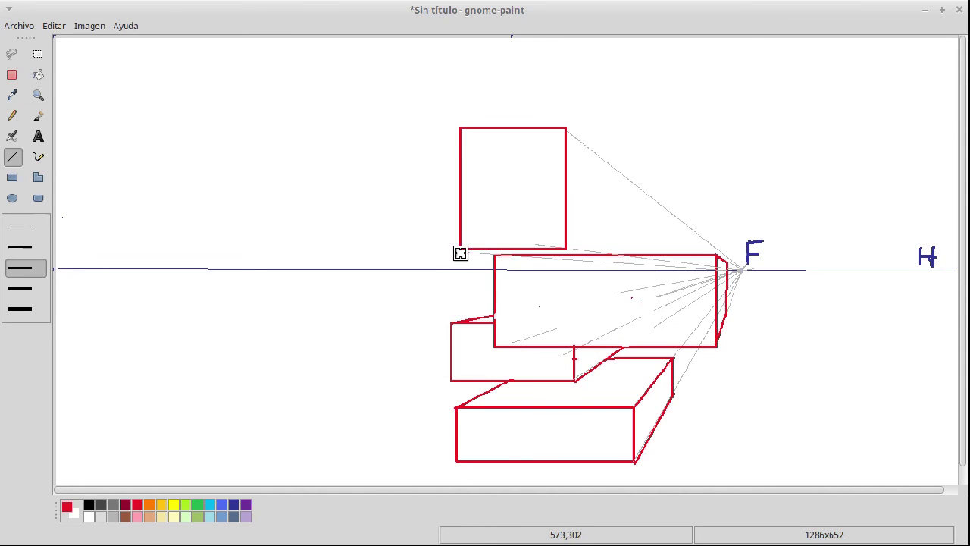
pyautogui.moveTo(460, 250); pyautogui.dragTo(496, 257)
pyautogui.moveTo(567, 249); pyautogui.dragTo(643, 190)
pyautogui.moveTo(566, 127); pyautogui.dragTo(644, 192)
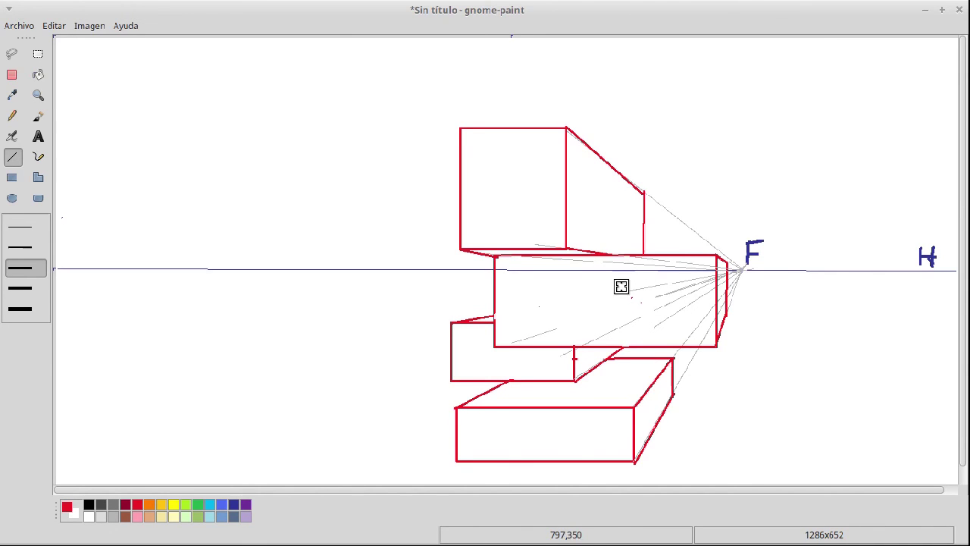
pyautogui.hotkey('ctrl', 'z')
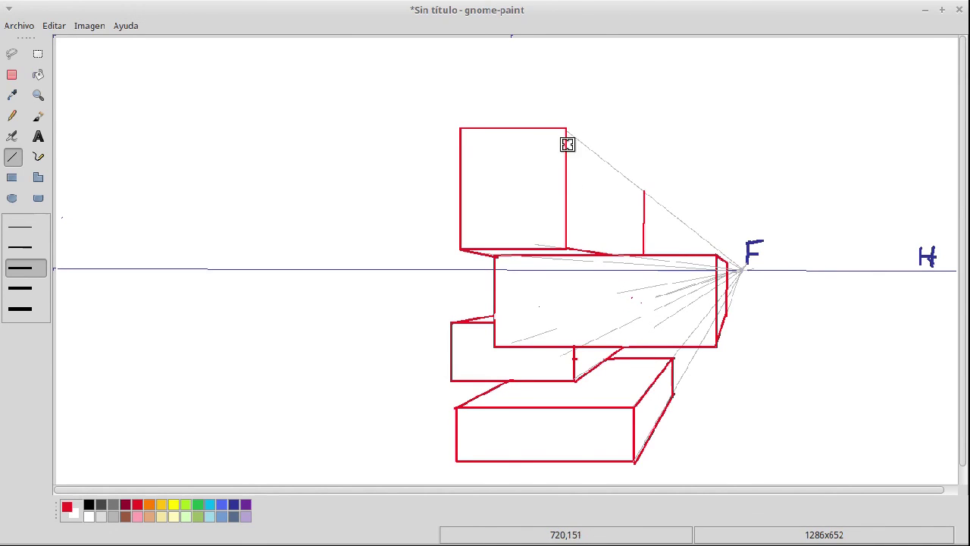
pyautogui.moveTo(566, 126); pyautogui.dragTo(644, 190)
pyautogui.hotkey('ctrl', 'z')
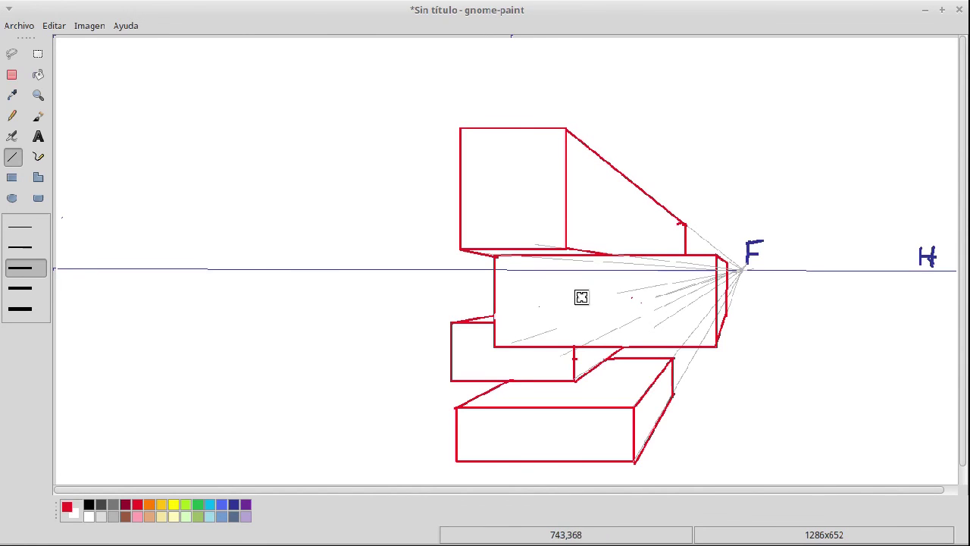